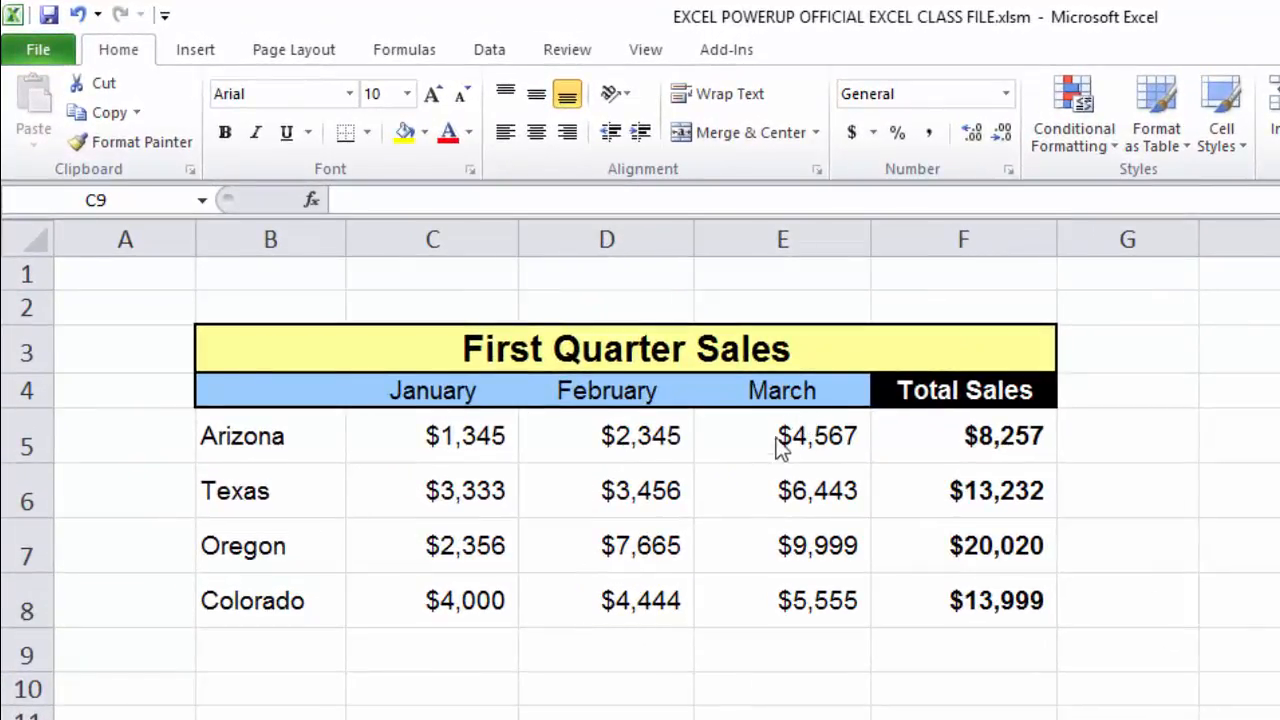
# Insert a 2-D clustered column chart from the state and monthly sales data in B4:E8, leaving out Total Sales
pyautogui.moveTo(263, 391); pyautogui.dragTo(792, 590)
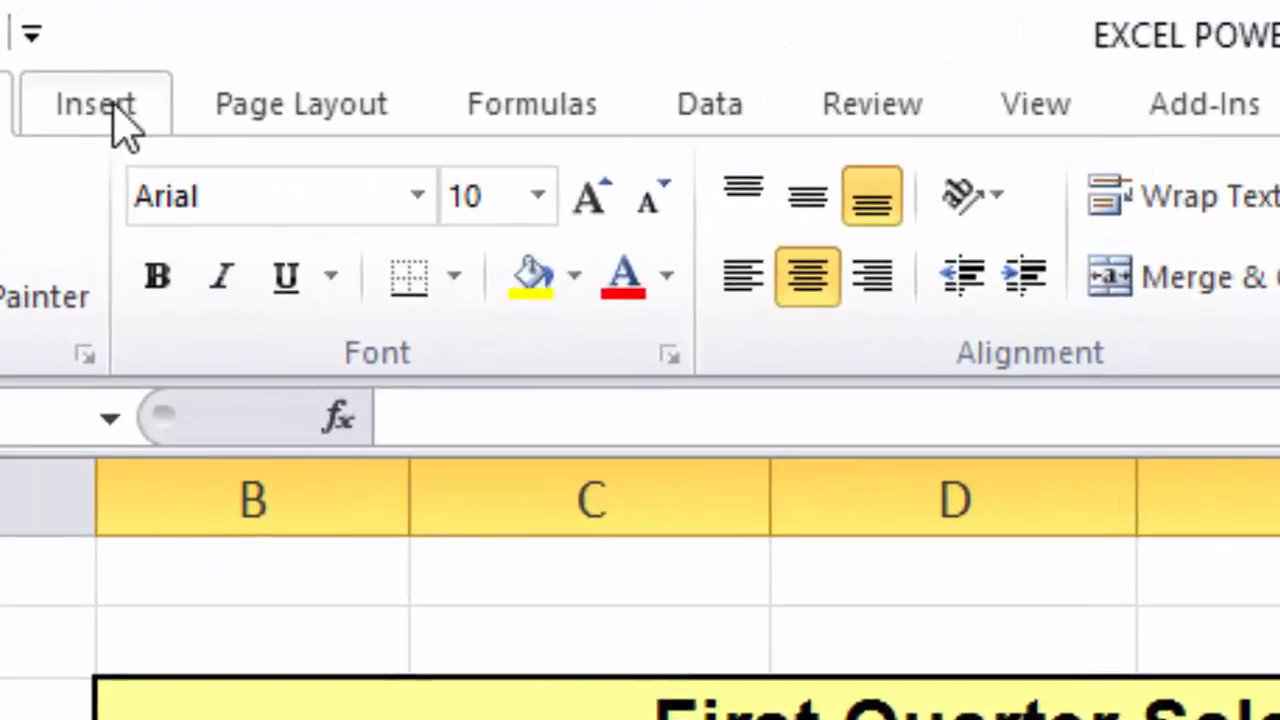
pyautogui.click(127, 118)
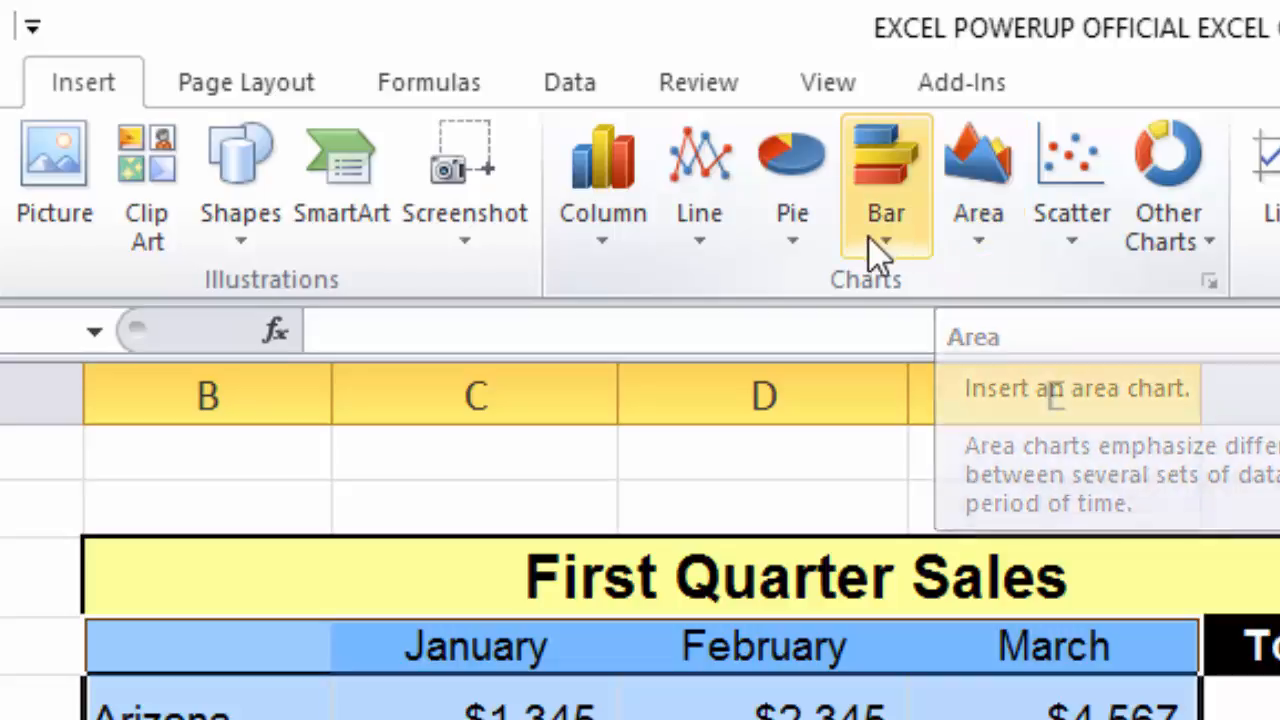
pyautogui.click(612, 190)
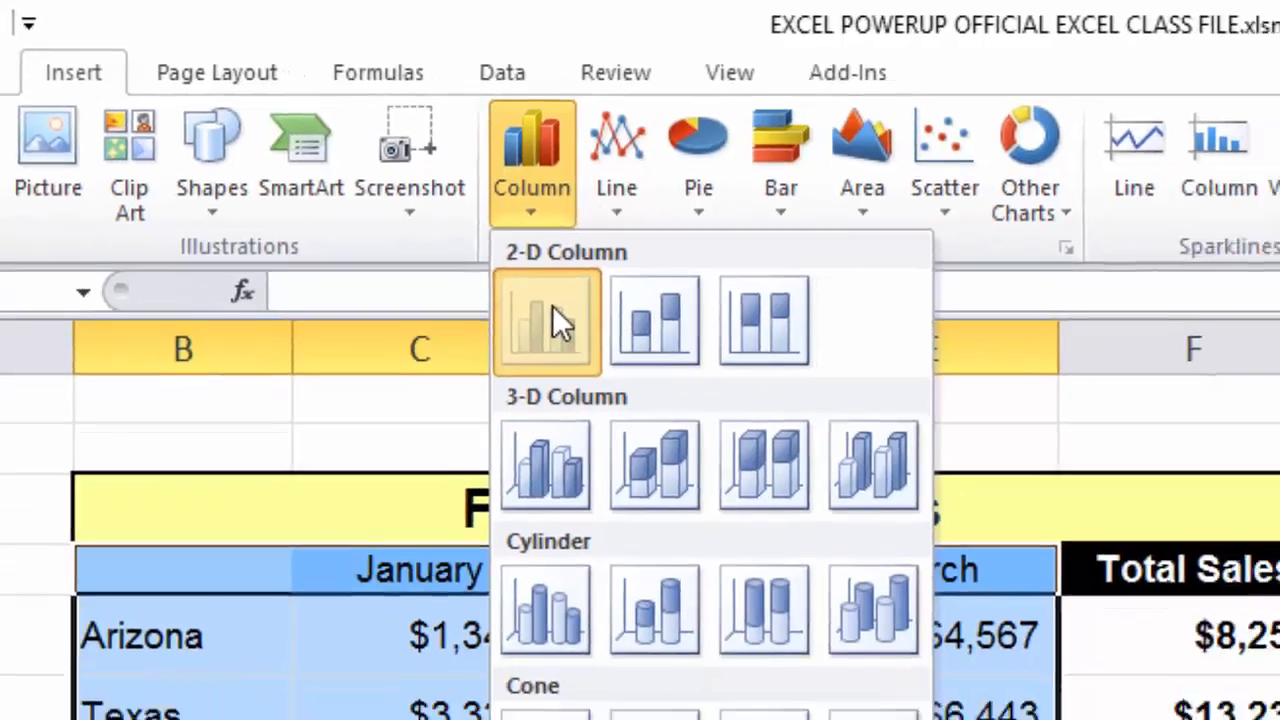
pyautogui.click(630, 365)
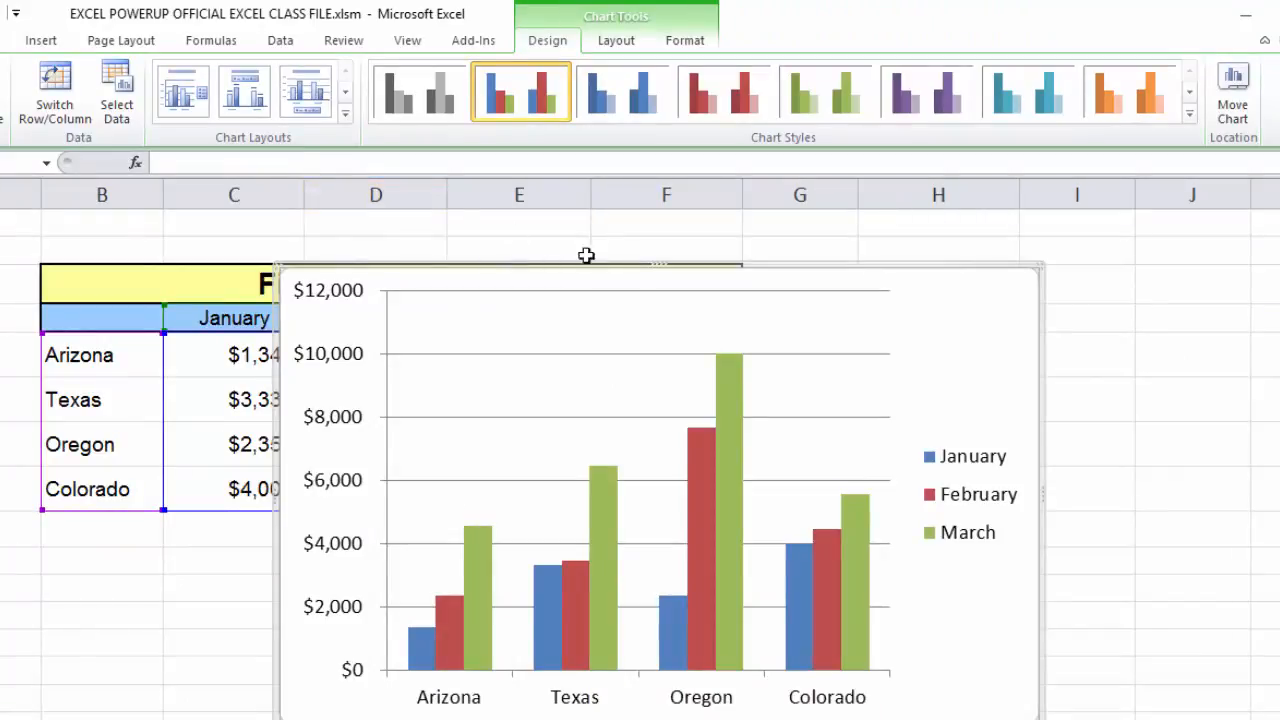
# Move the chart directly below the First Quarter Sales table and narrow it to span columns B to F
pyautogui.moveTo(773, 268); pyautogui.dragTo(531, 519)
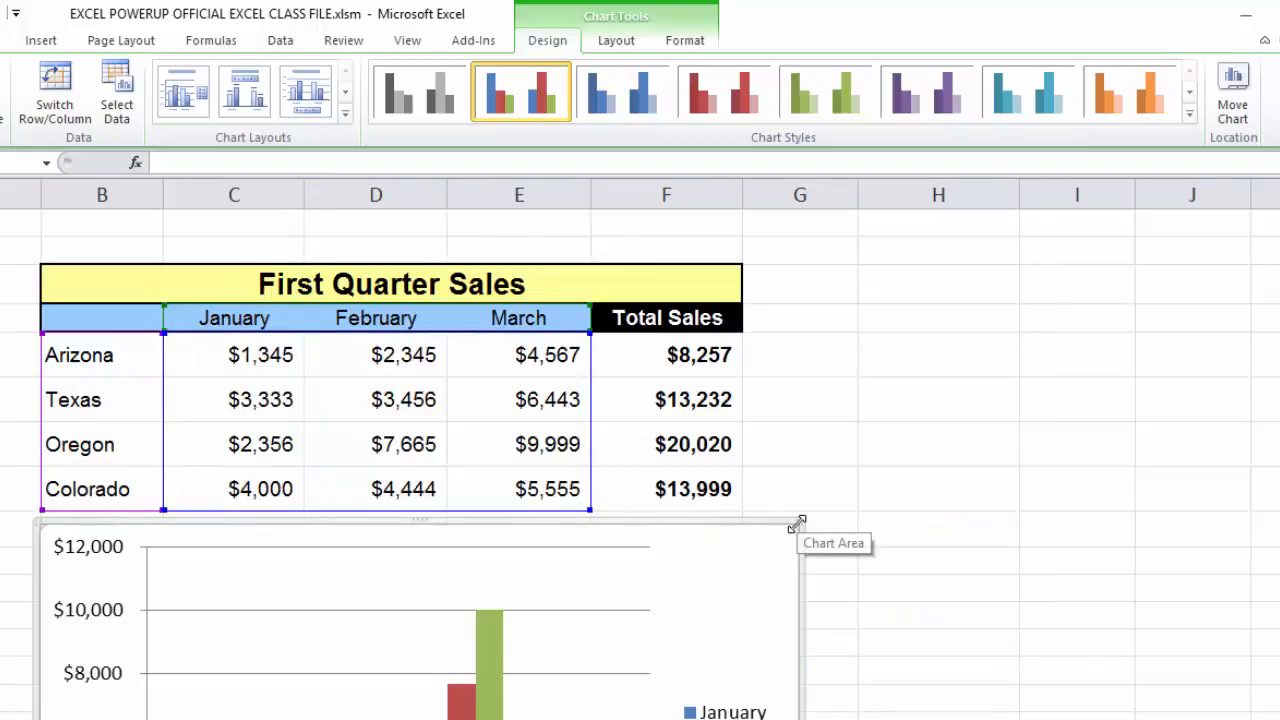
pyautogui.moveTo(800, 521); pyautogui.dragTo(743, 525)
pyautogui.scroll(-2, 760, 517)
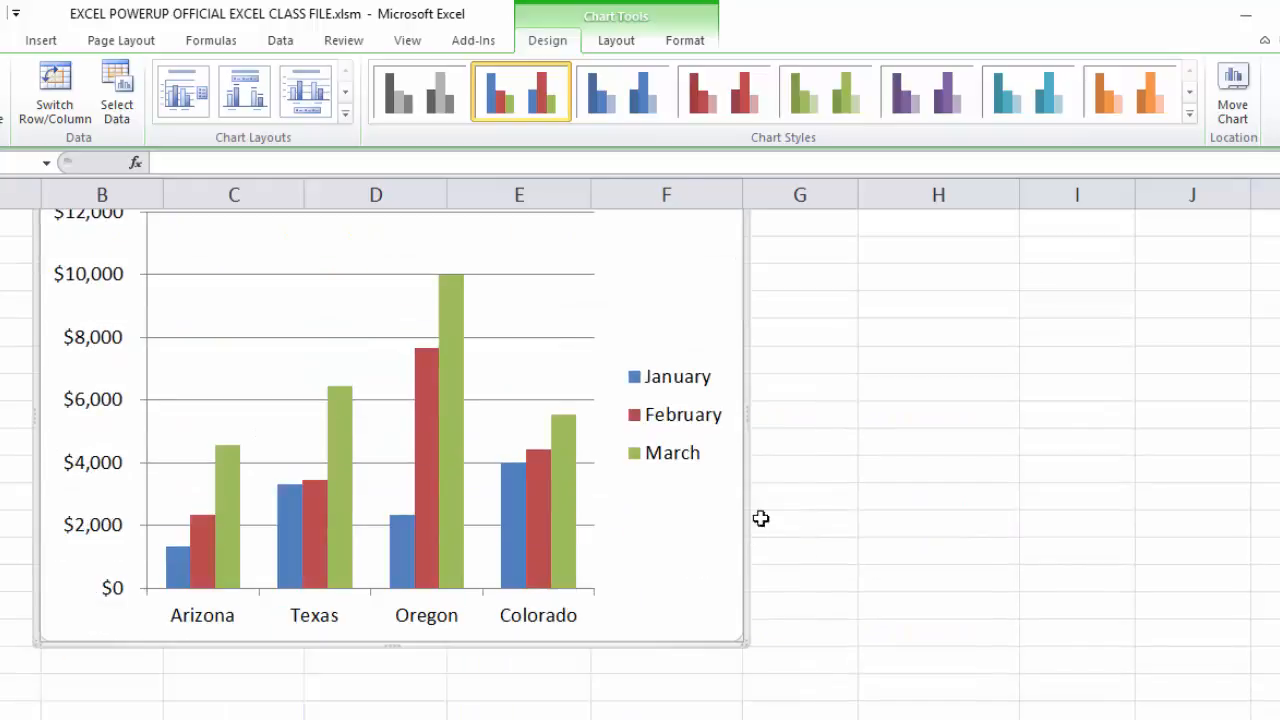
pyautogui.scroll(2, 1142, 330)
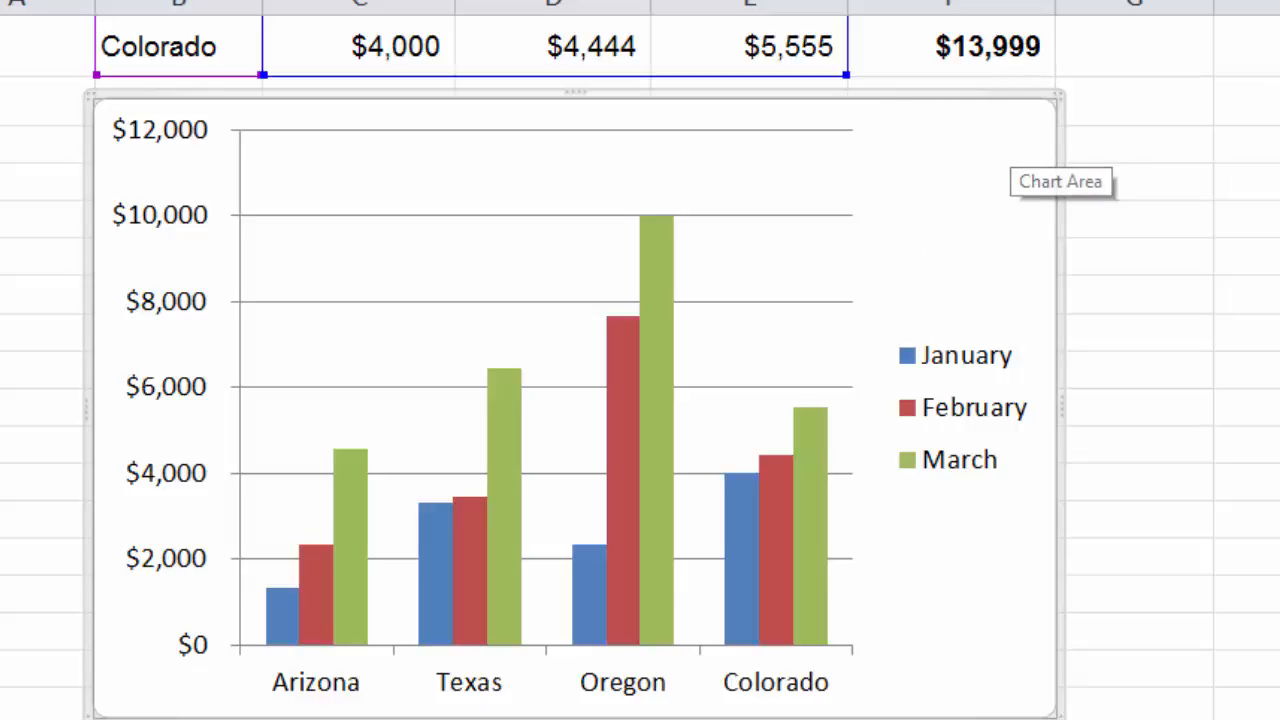
# Apply the bevelled blue, red and green chart style to the column chart
pyautogui.scroll(1, 1063, 163)
pyautogui.scroll(4, 727, 152)
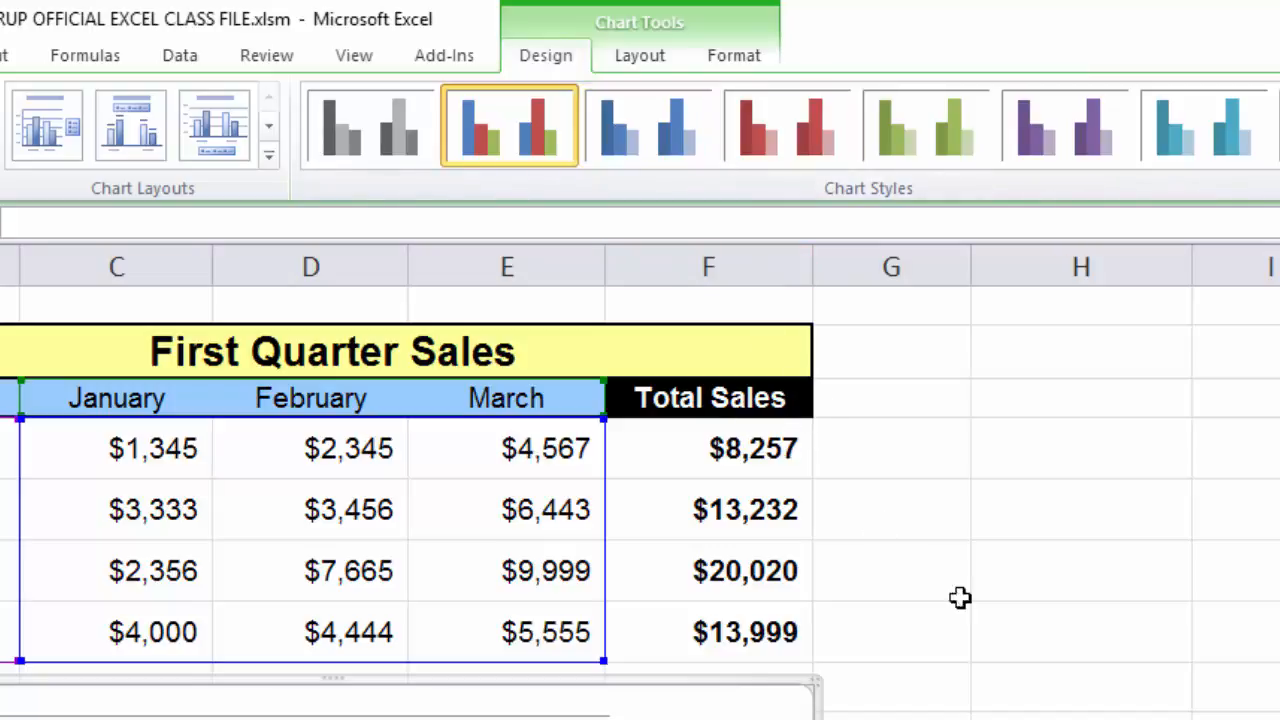
pyautogui.click(1108, 686)
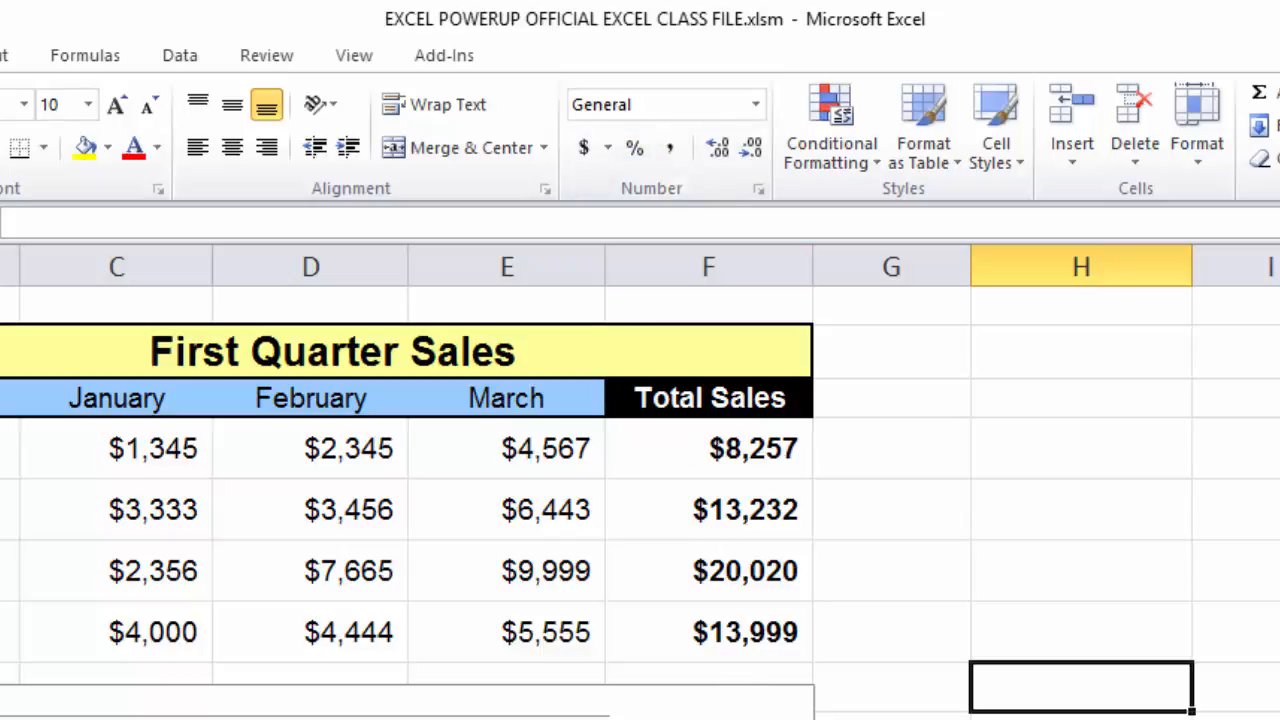
pyautogui.click(705, 712)
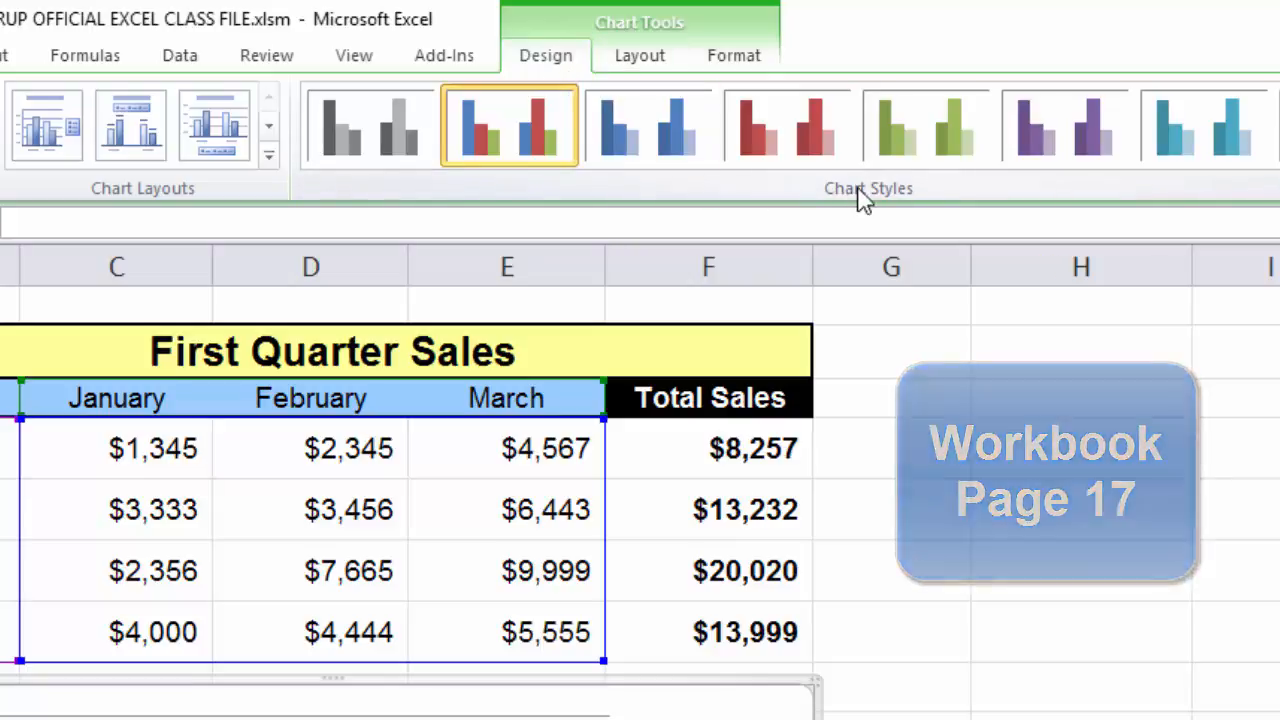
pyautogui.click(1228, 165)
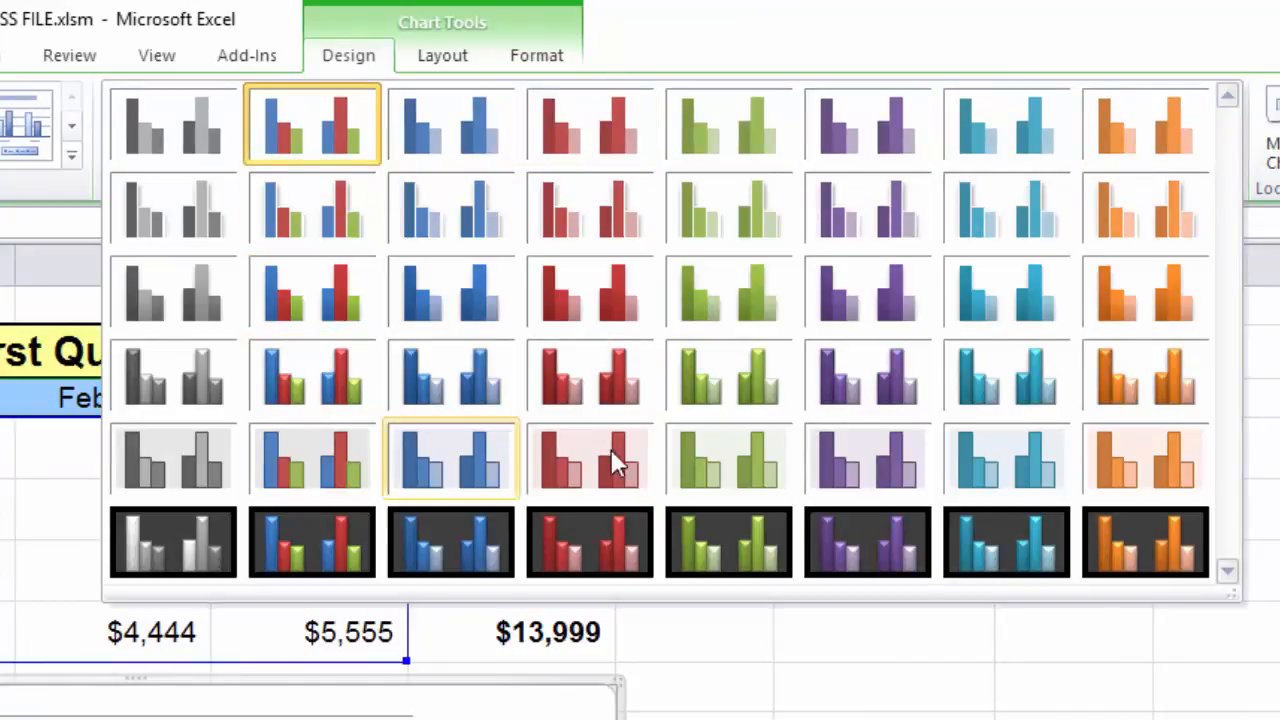
pyautogui.click(330, 386)
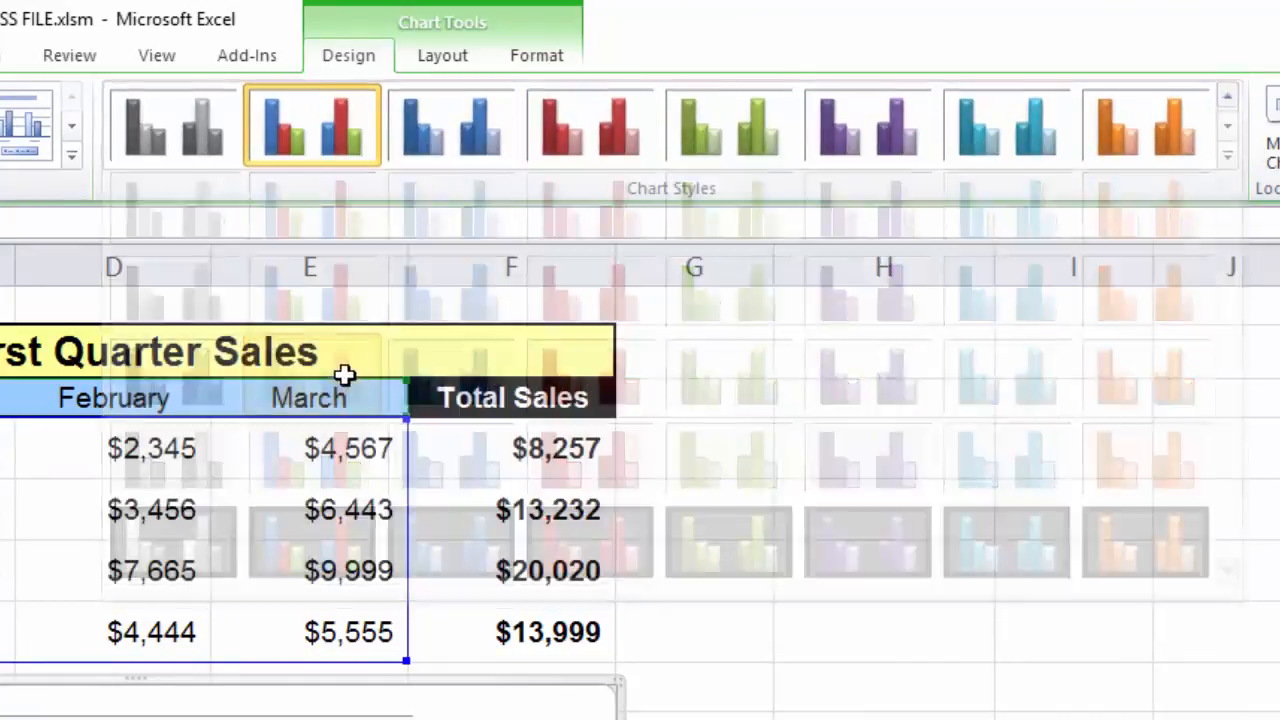
pyautogui.scroll(-2, 350, 520)
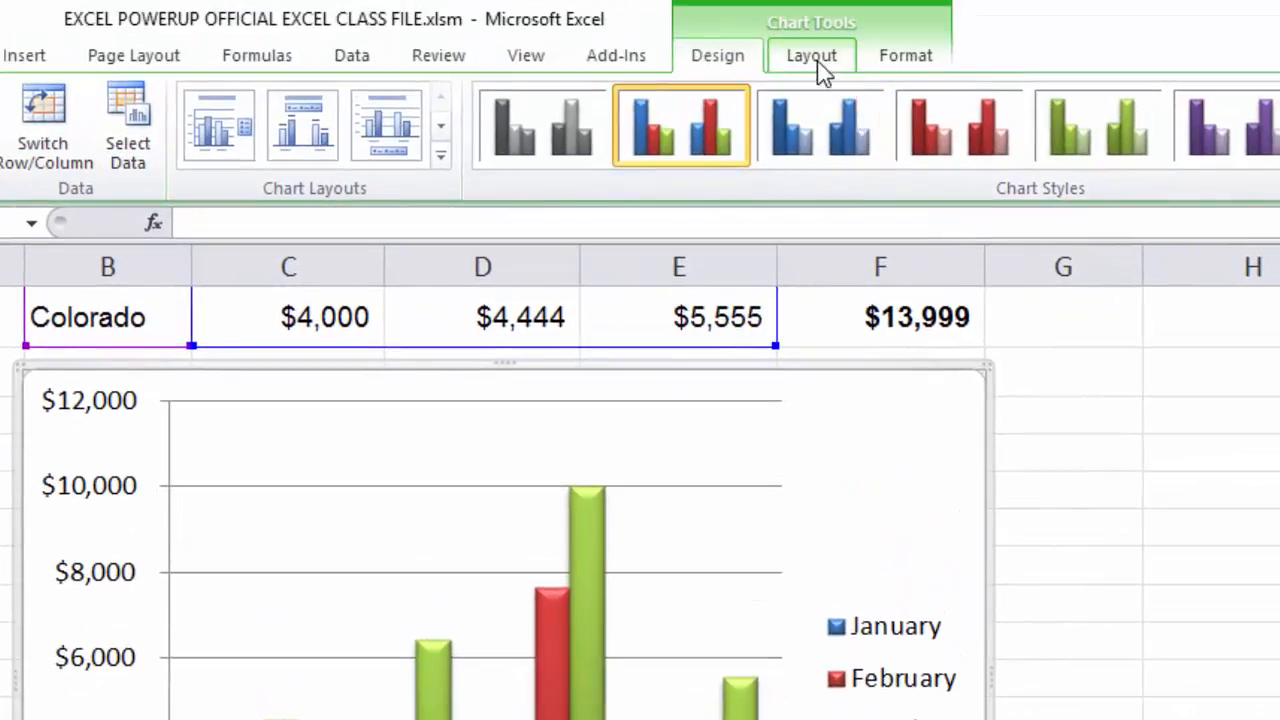
# Add a title above the chart reading "Quarterly Sales Review"
pyautogui.click(815, 60)
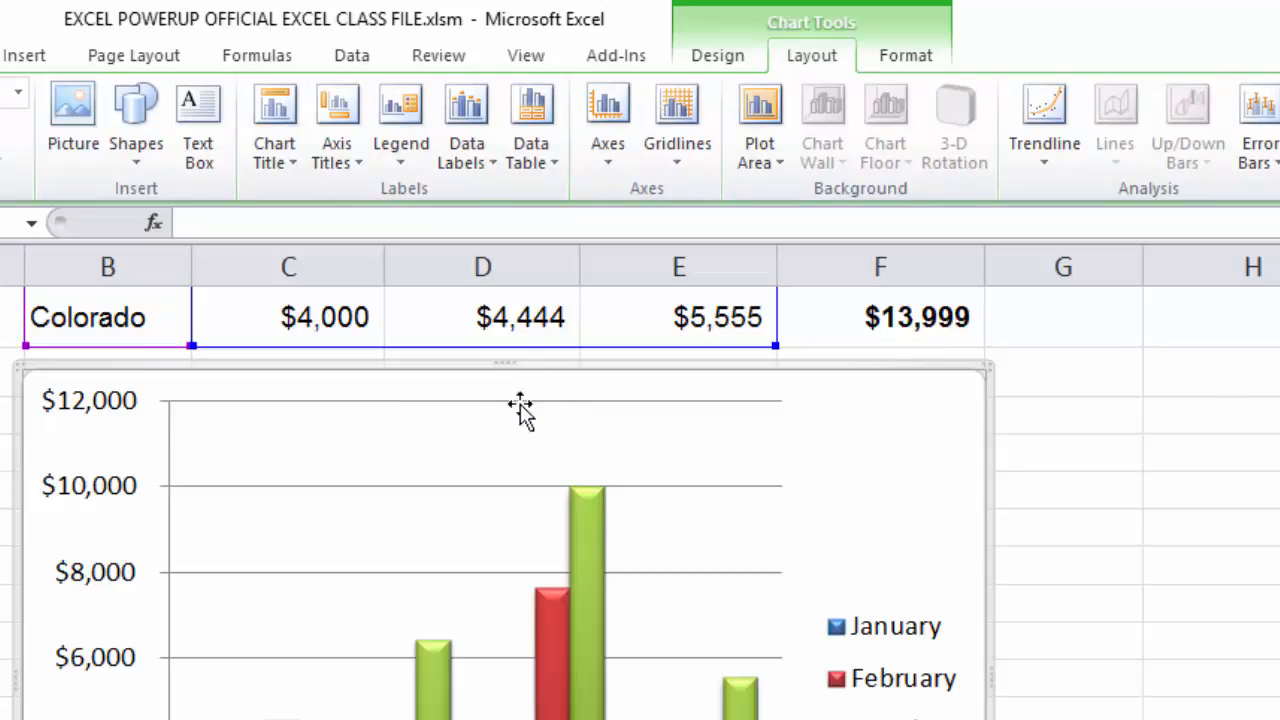
pyautogui.click(285, 152)
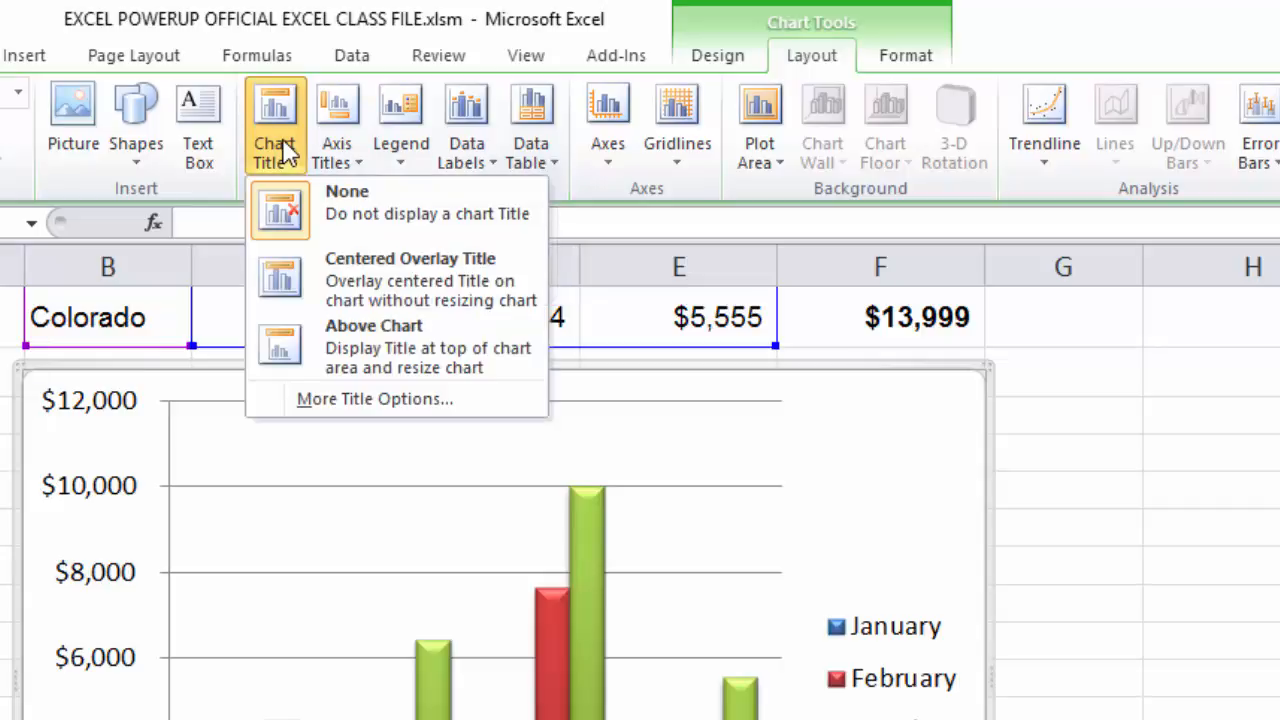
pyautogui.click(358, 358)
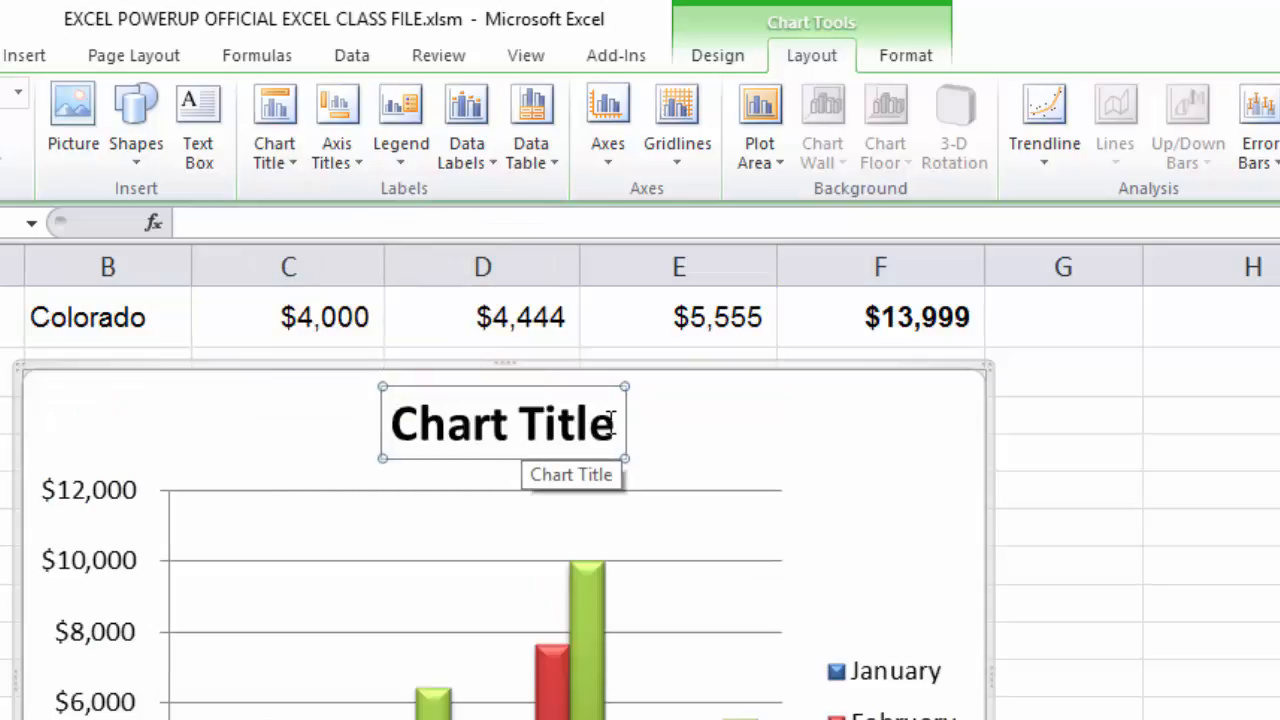
pyautogui.moveTo(606, 422); pyautogui.dragTo(460, 423)
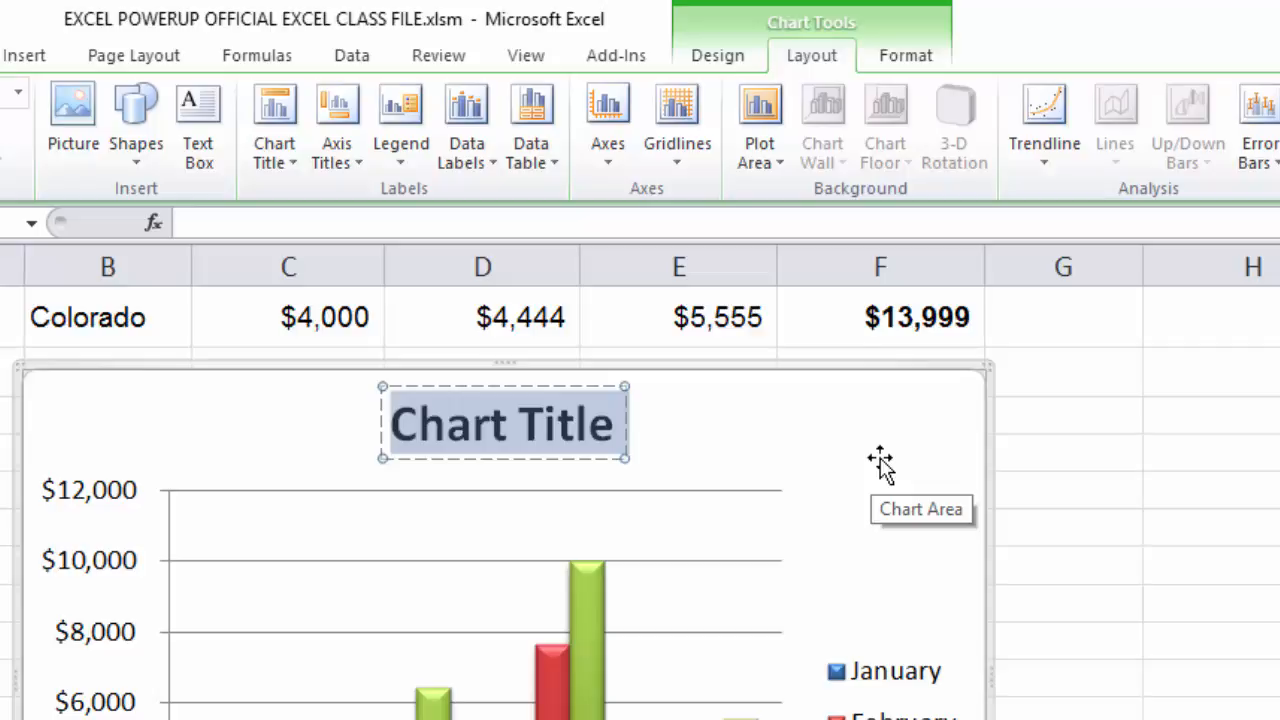
pyautogui.write('Qua')
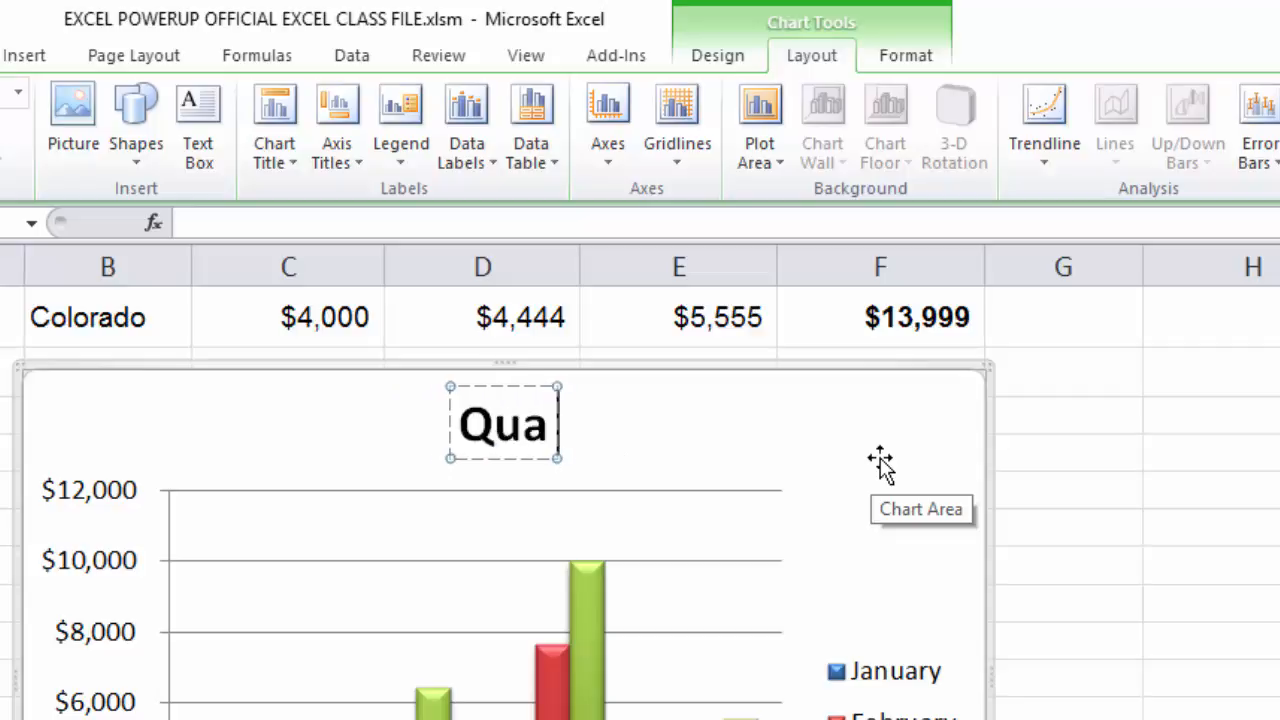
pyautogui.write('rterly Sal')
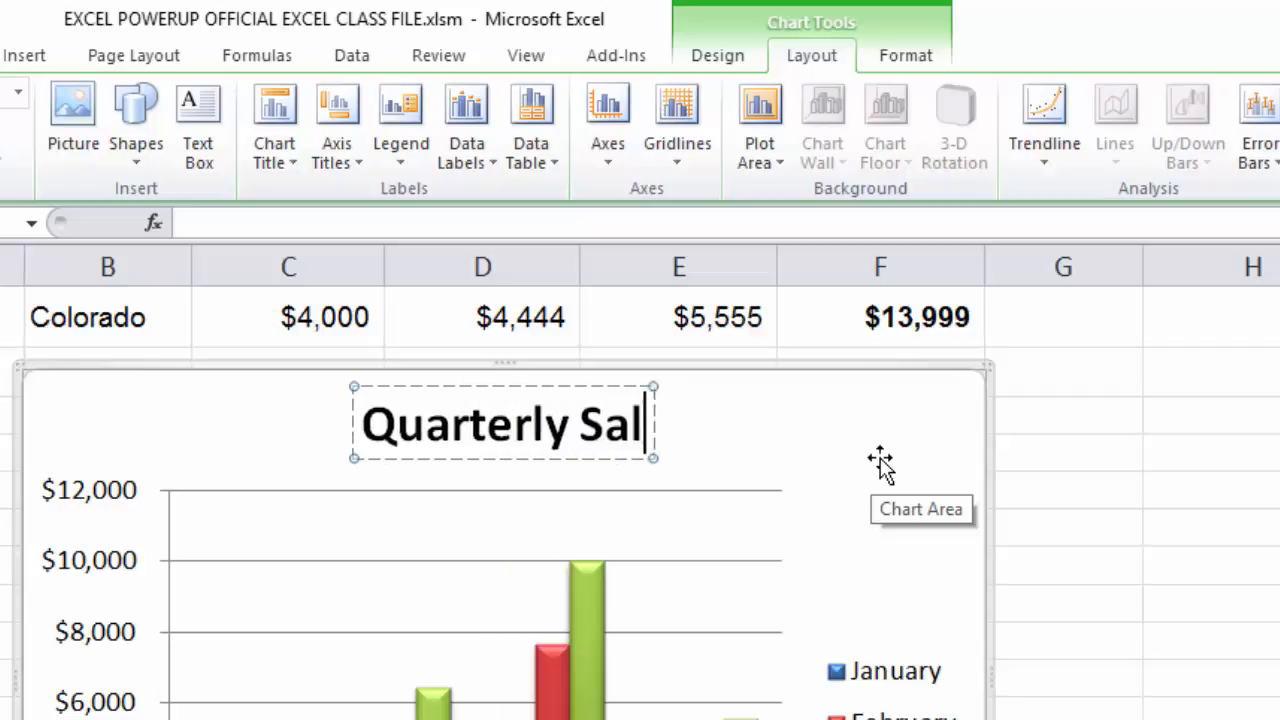
pyautogui.write('es Review')
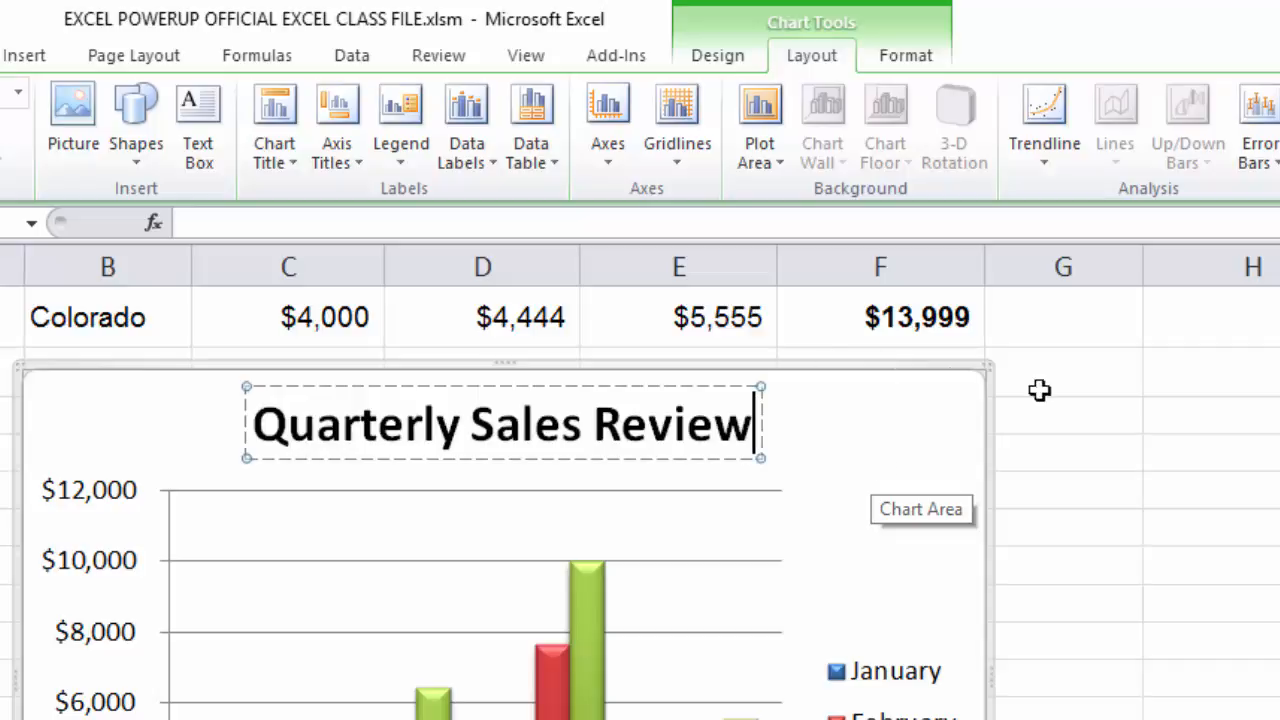
pyautogui.click(1051, 451)
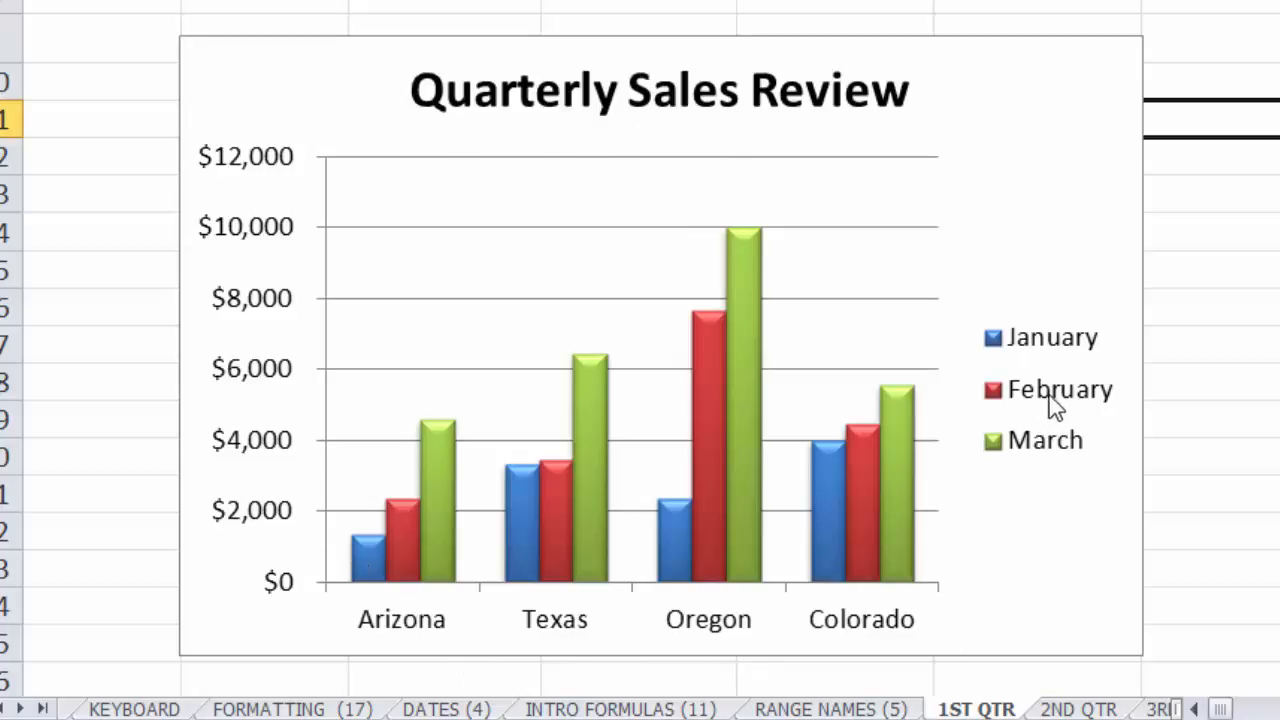
# Reduce the chart title's font size to 14 and make it italic
pyautogui.rightClick(651, 93)
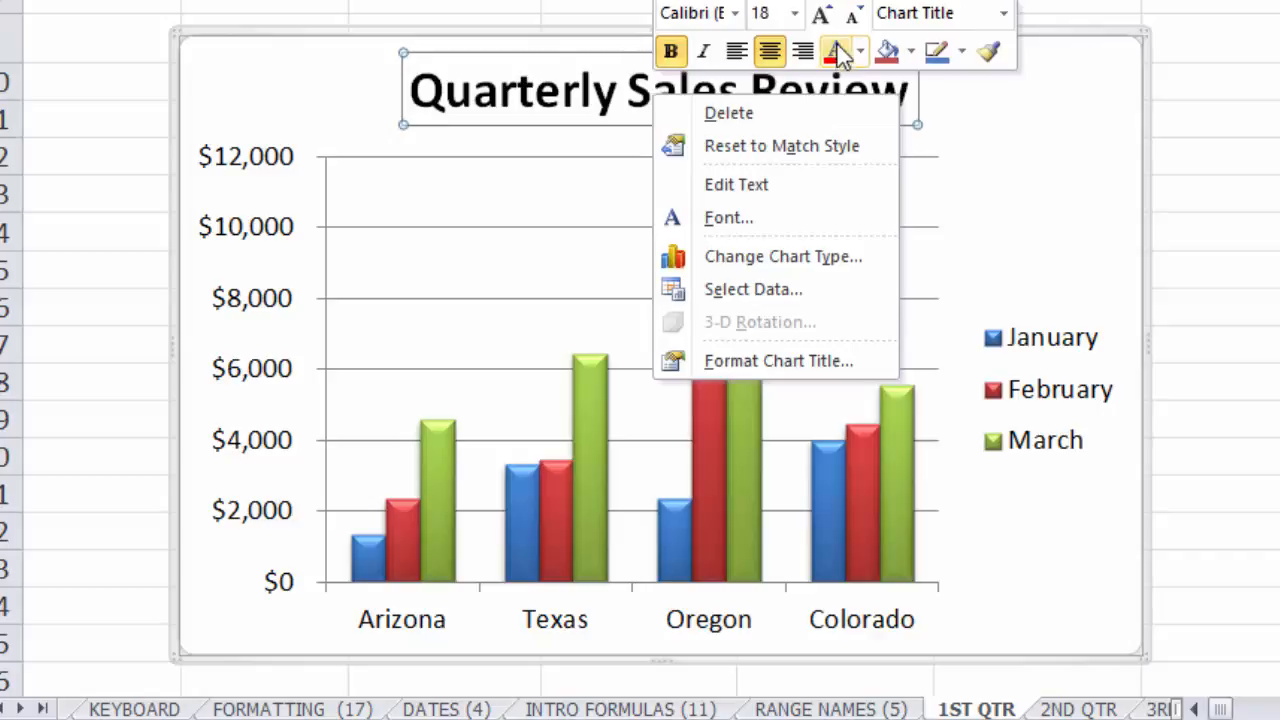
pyautogui.click(858, 16)
pyautogui.click(858, 16)
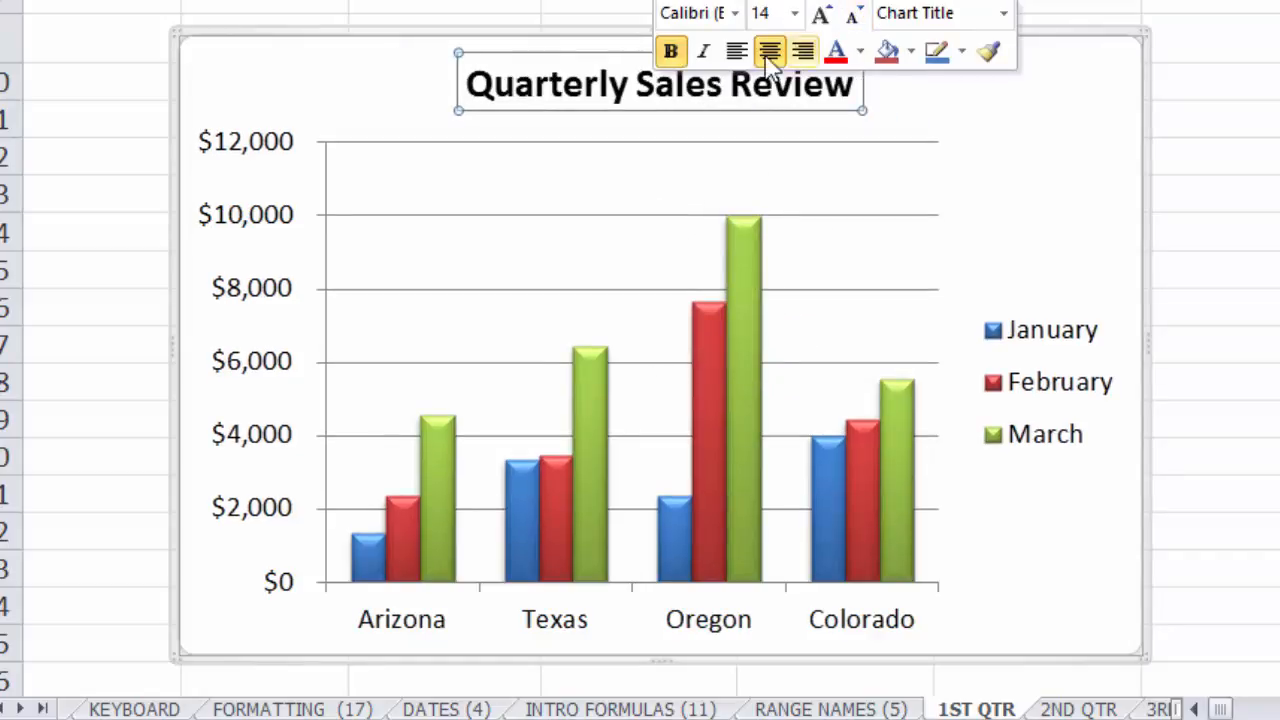
pyautogui.click(704, 52)
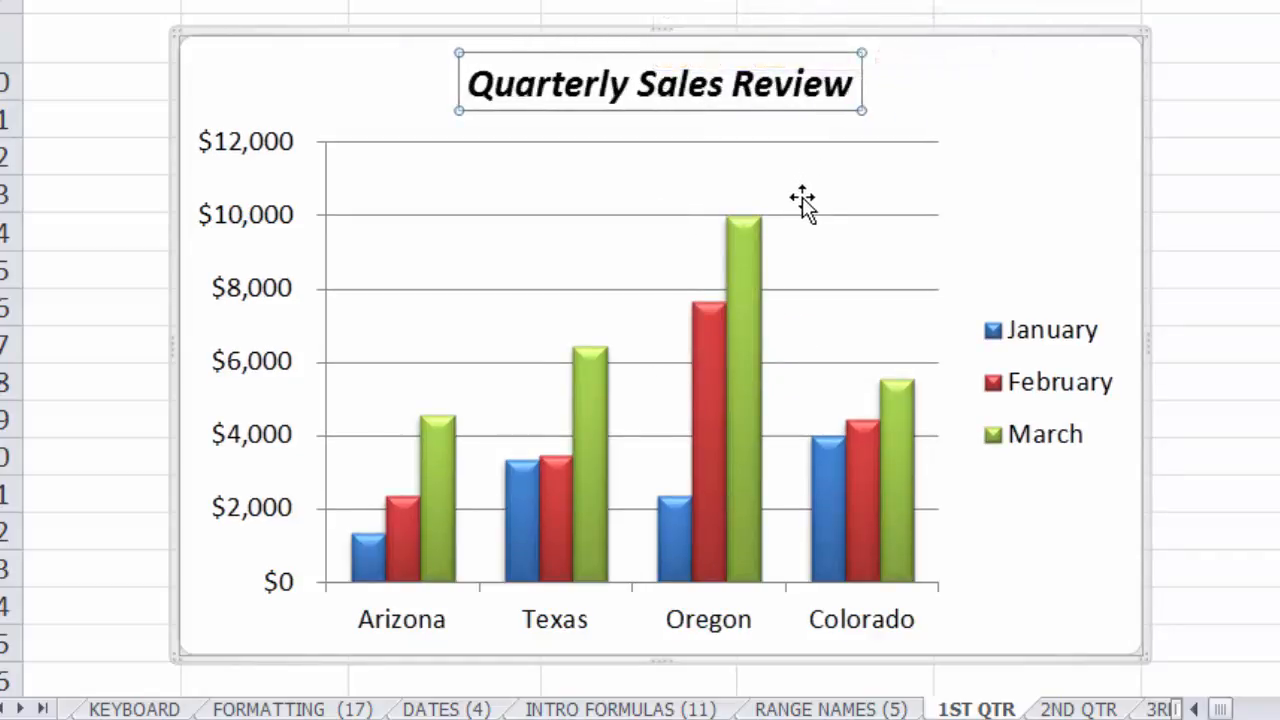
# Reduce the font size of the vertical dollar axis labels to 8
pyautogui.rightClick(257, 150)
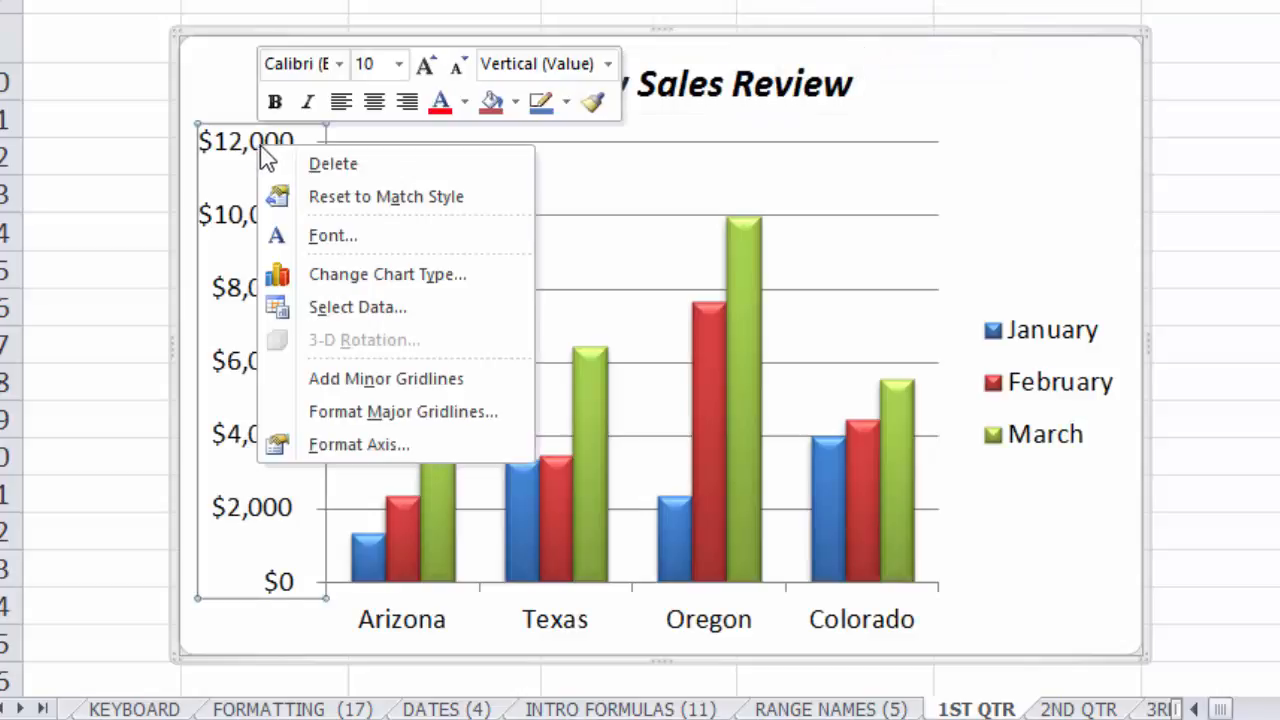
pyautogui.click(458, 64)
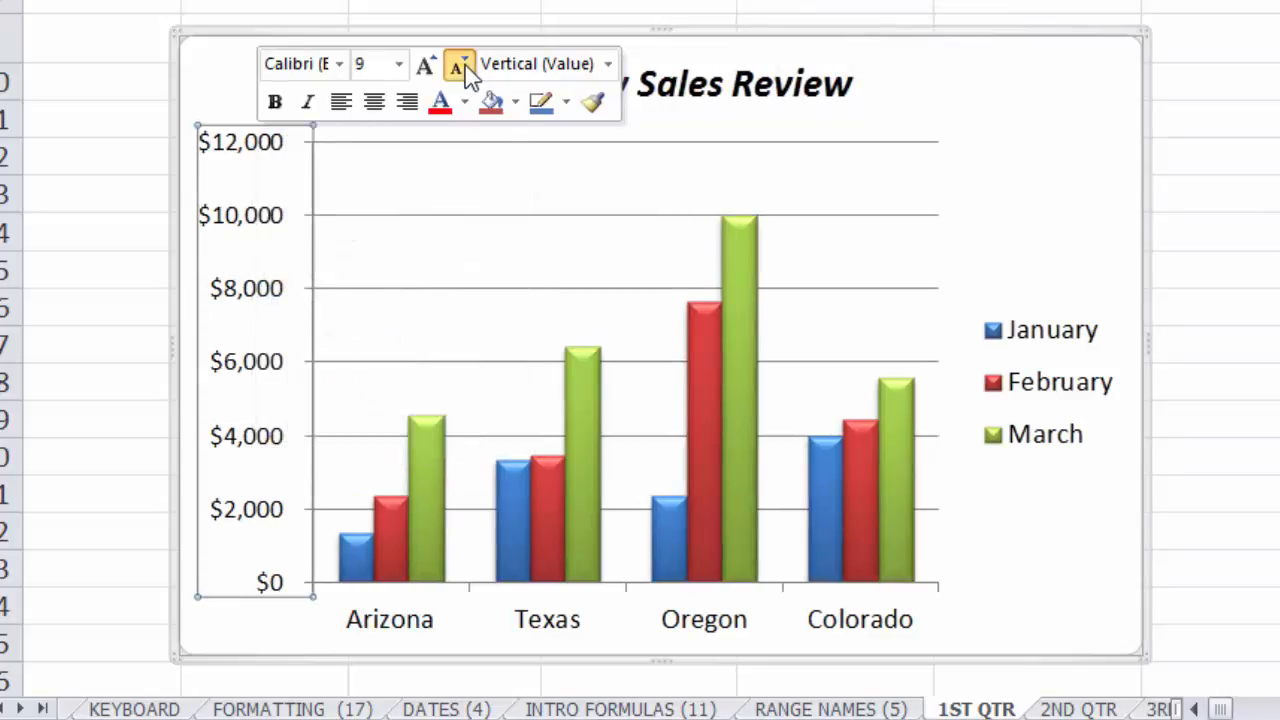
pyautogui.click(458, 64)
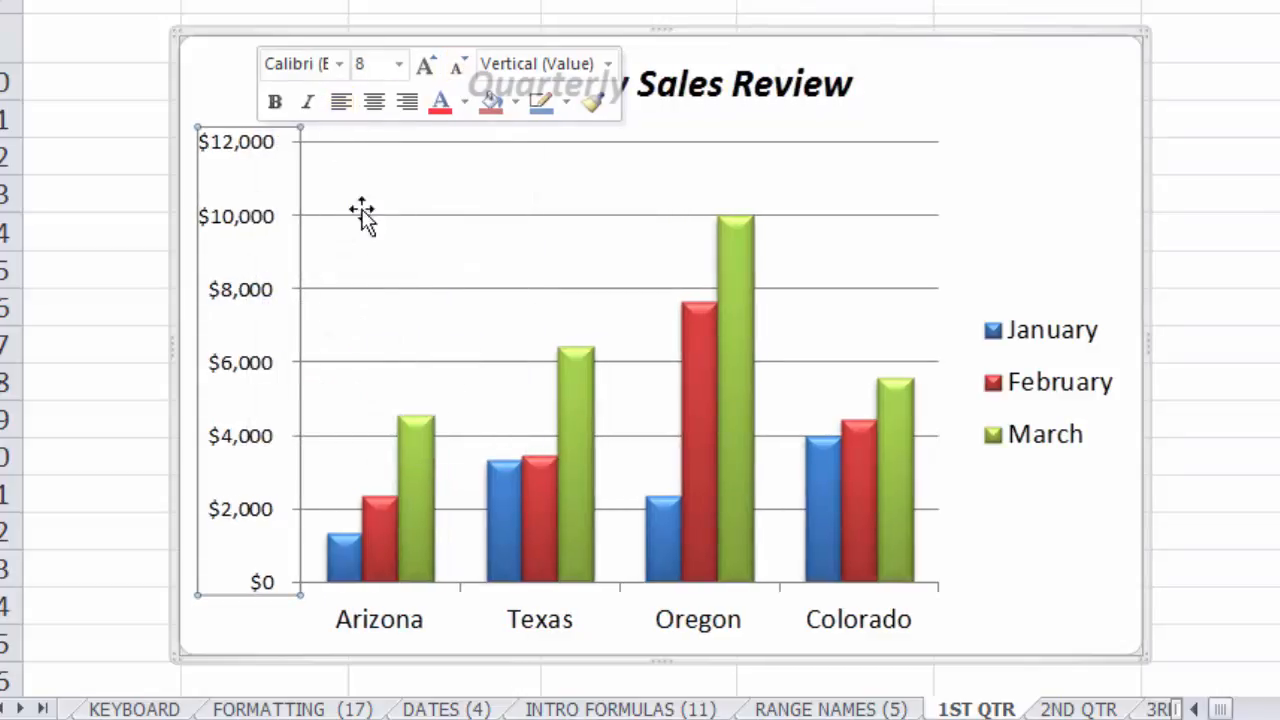
# Set the horizontal state axis labels to font size 9 and bold
pyautogui.rightClick(402, 630)
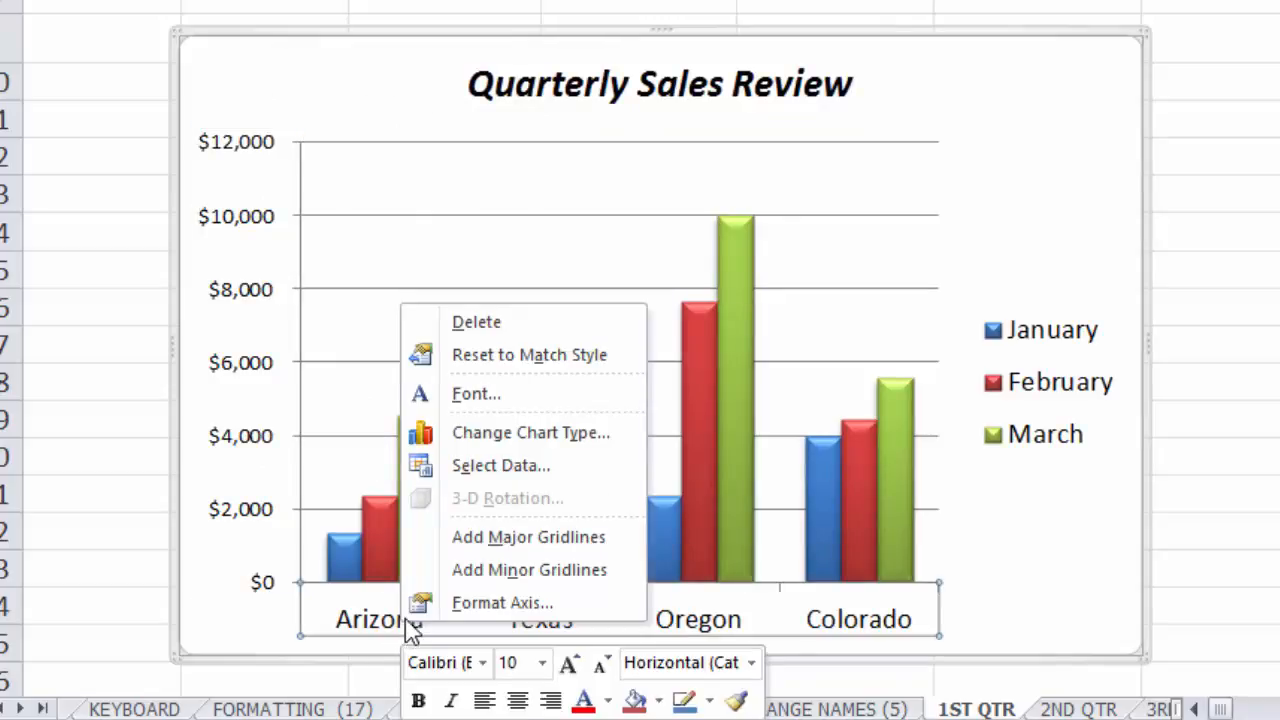
pyautogui.click(603, 665)
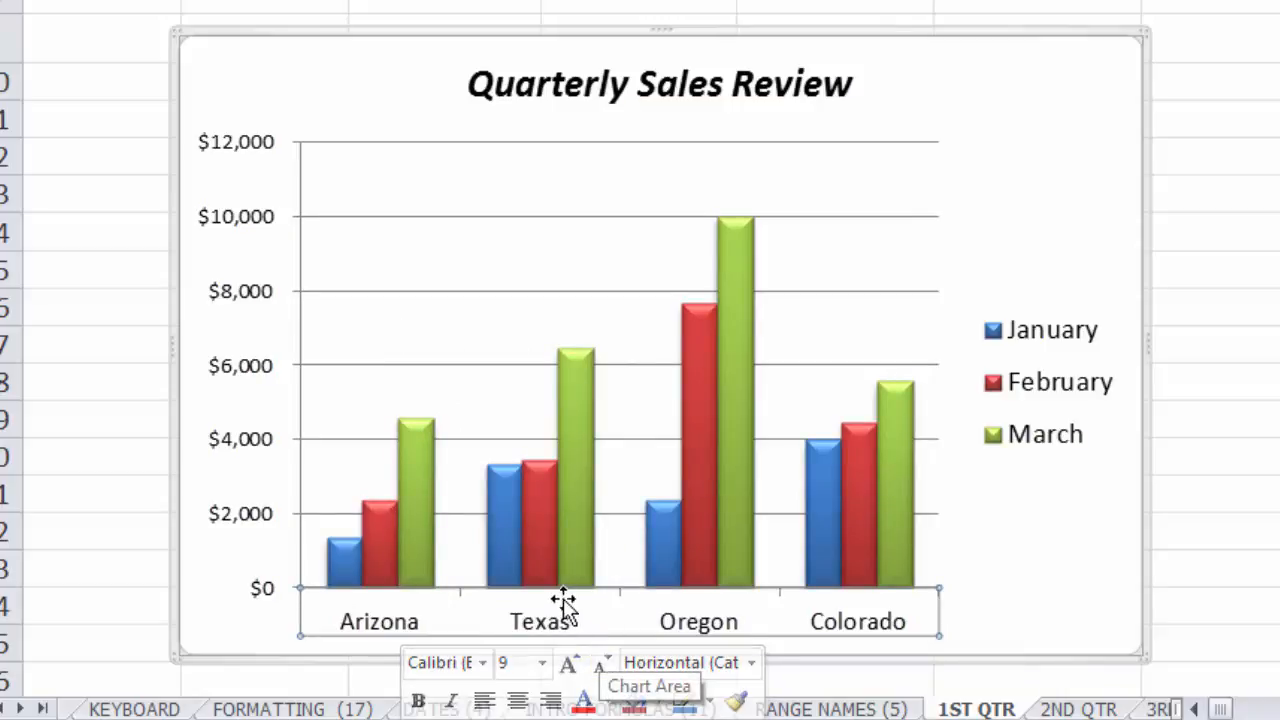
pyautogui.click(419, 700)
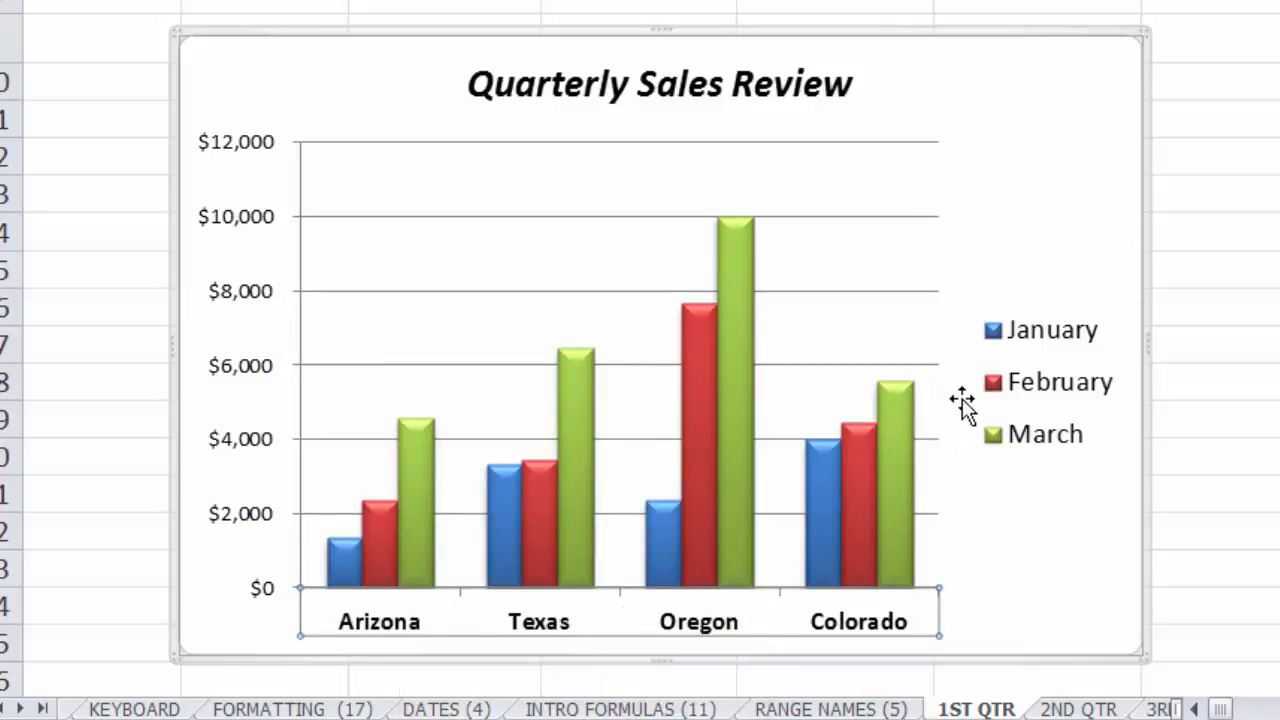
# Reduce the font size of the month legend to 7
pyautogui.rightClick(1062, 345)
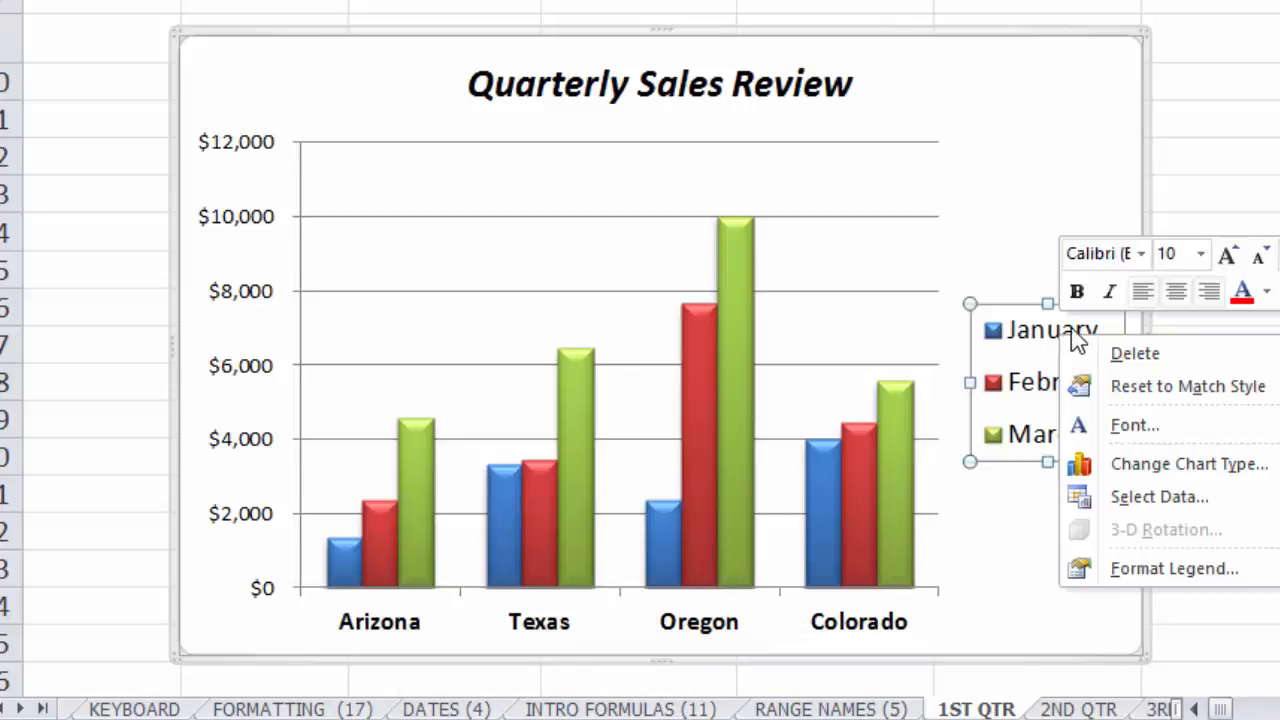
pyautogui.click(1260, 256)
pyautogui.click(1260, 256)
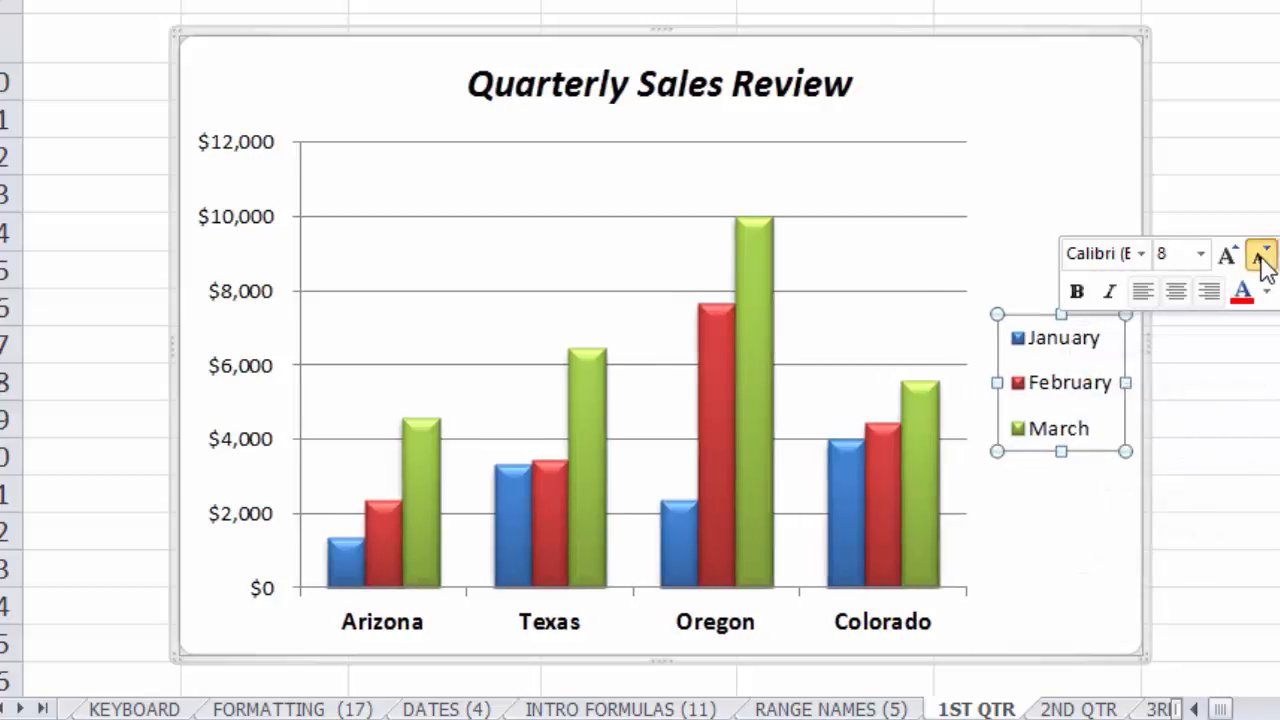
pyautogui.click(1260, 256)
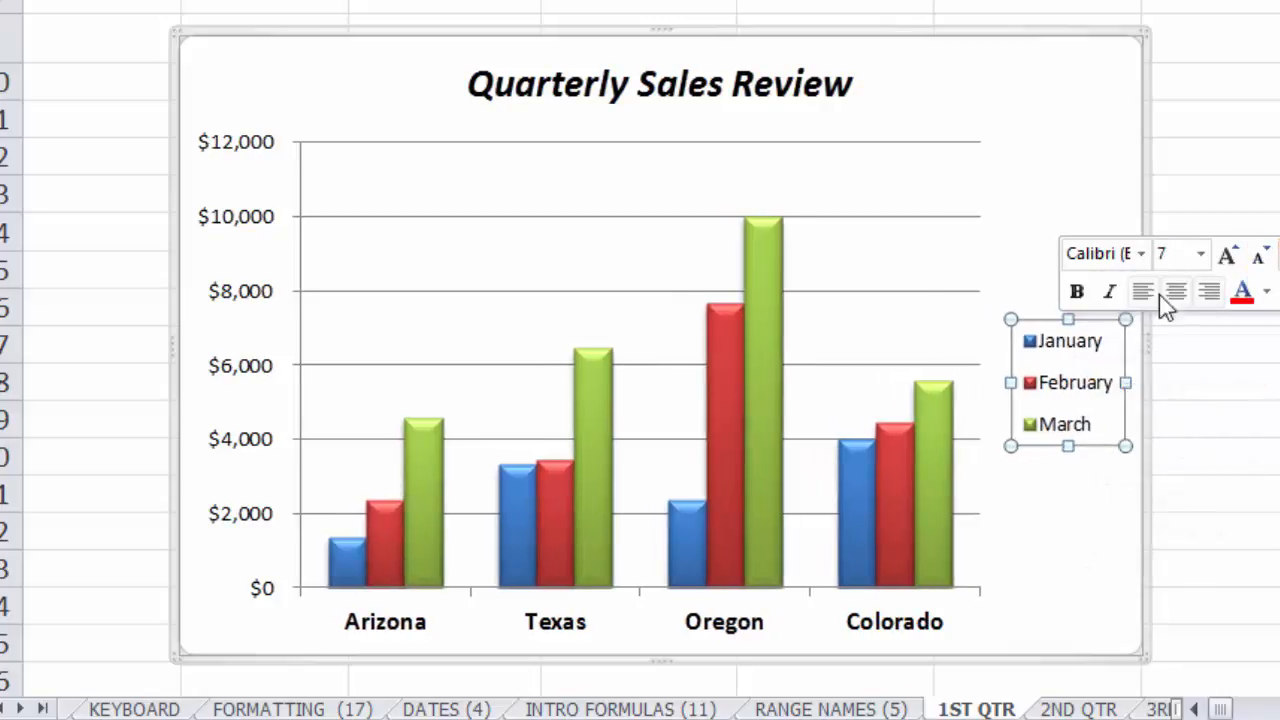
pyautogui.click(1218, 383)
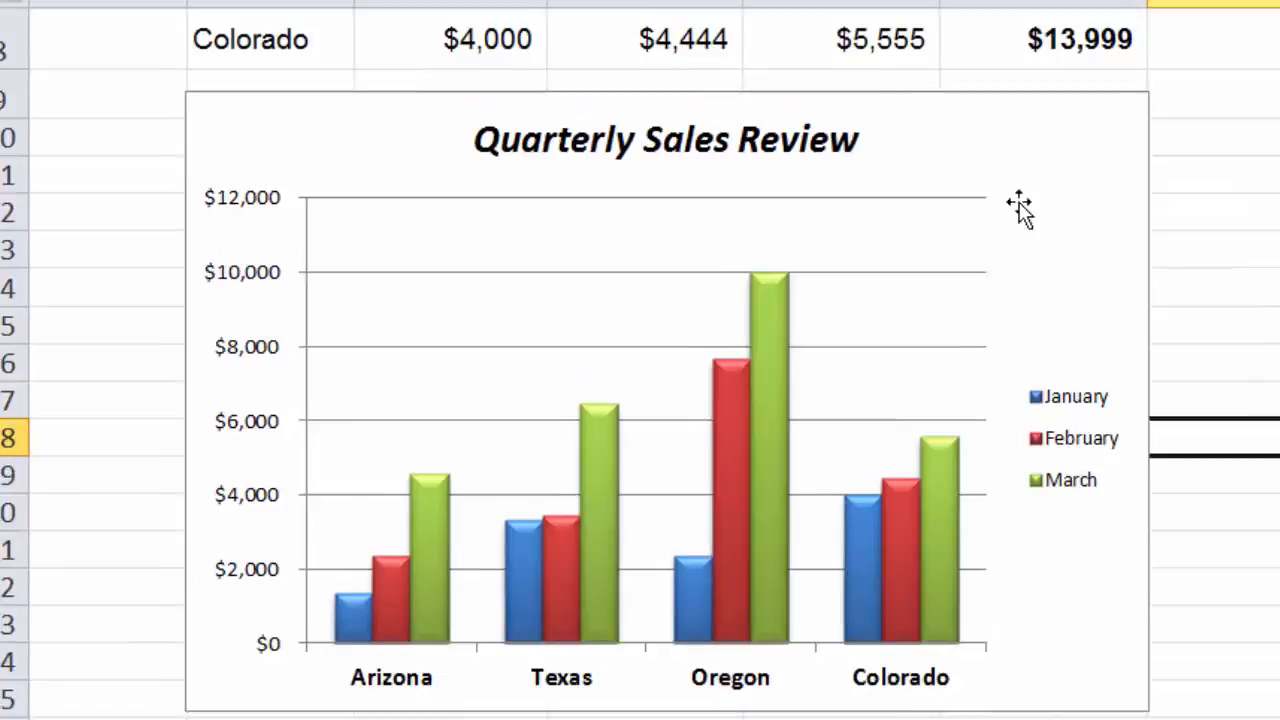
# Switch the chart's rows and columns to group the columns by month, and switch them back to group by state
pyautogui.click(1030, 160)
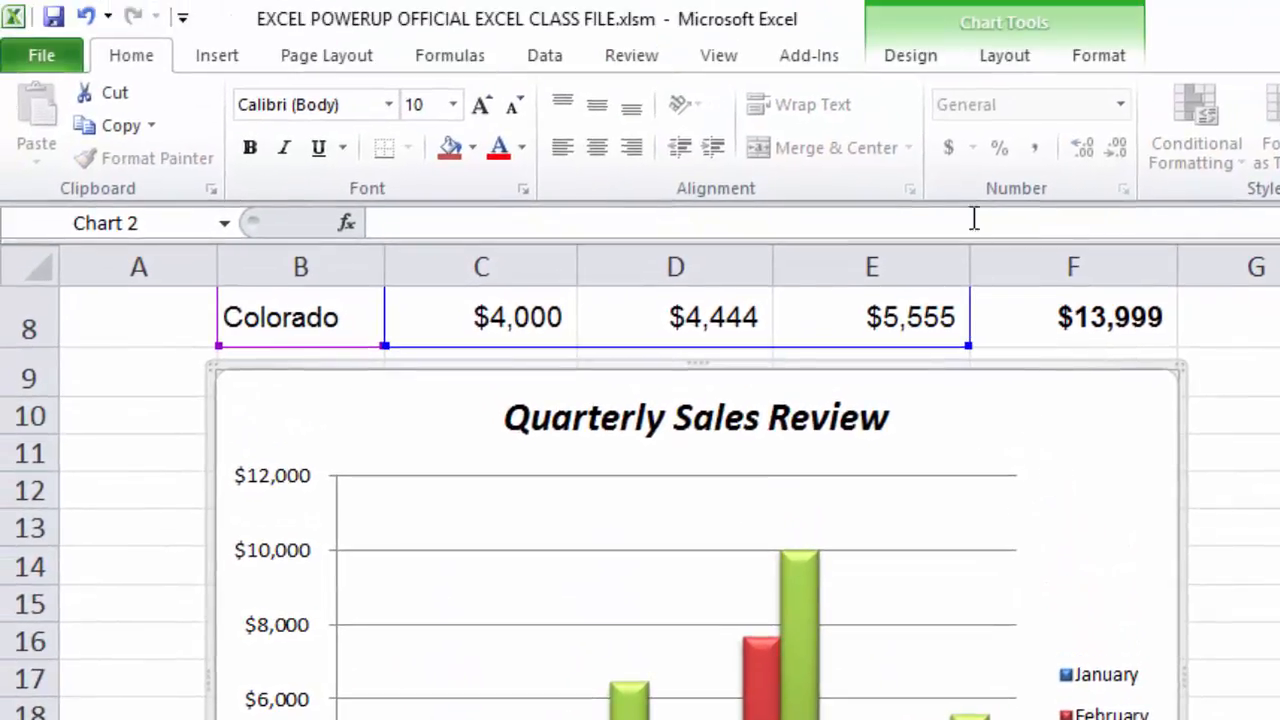
pyautogui.click(914, 60)
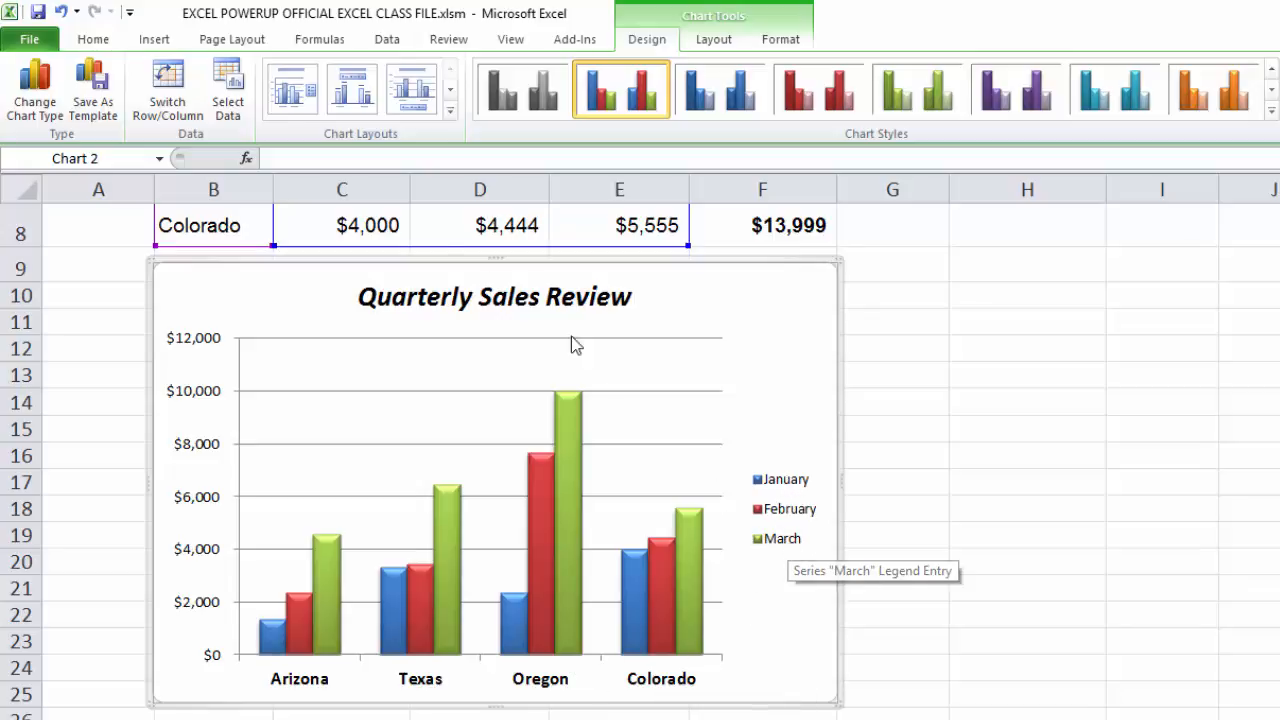
pyautogui.click(167, 102)
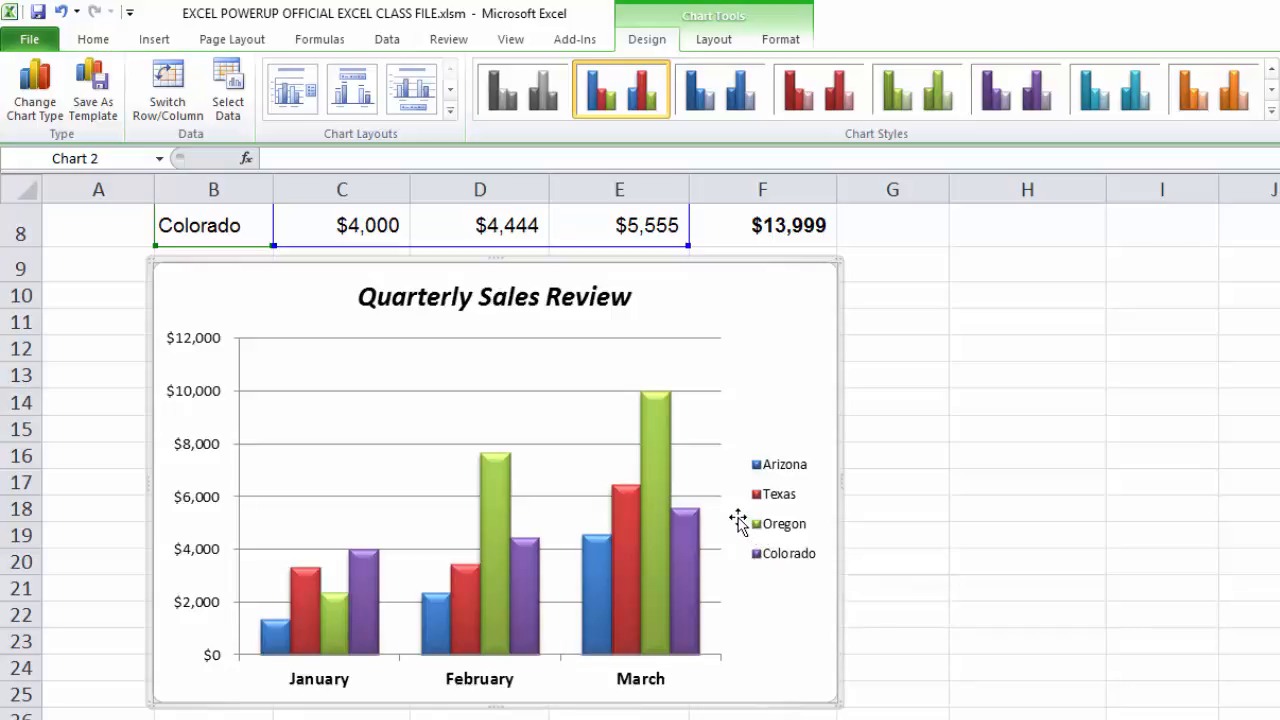
pyautogui.click(170, 108)
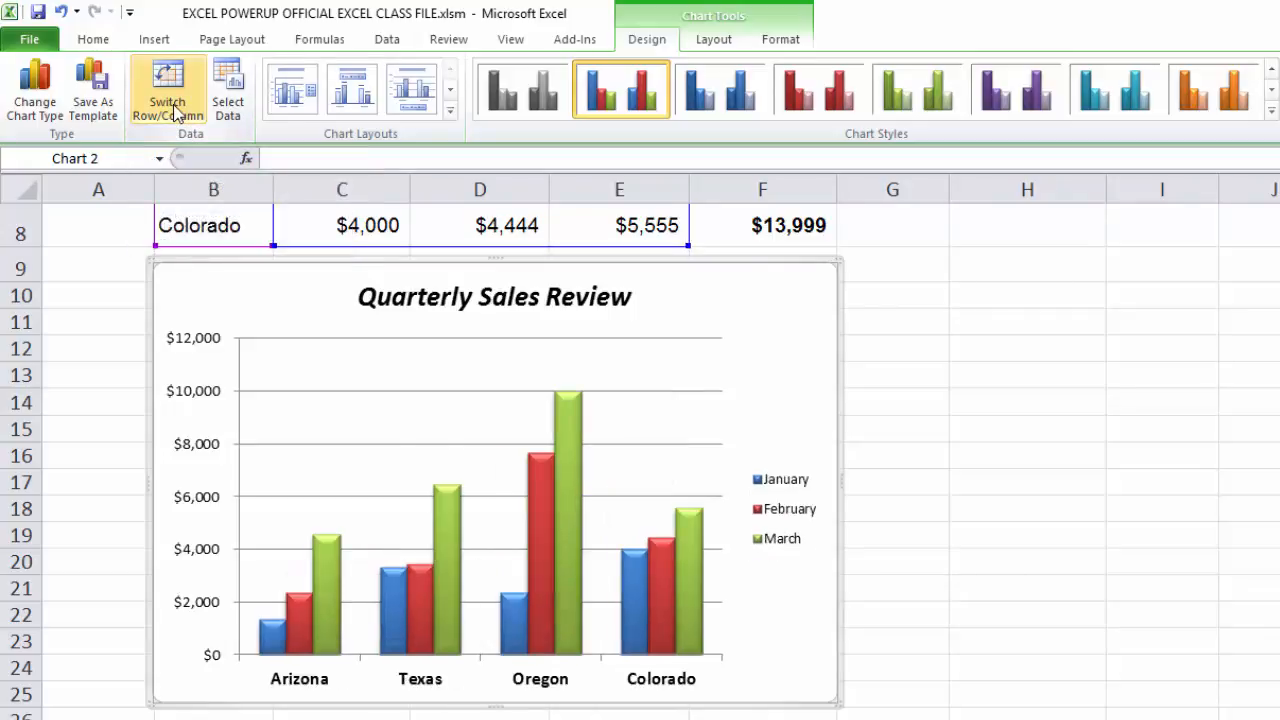
# Apply the green chart style from the second row of the style gallery, and reapply the multicolour Style 18
pyautogui.click(1271, 113)
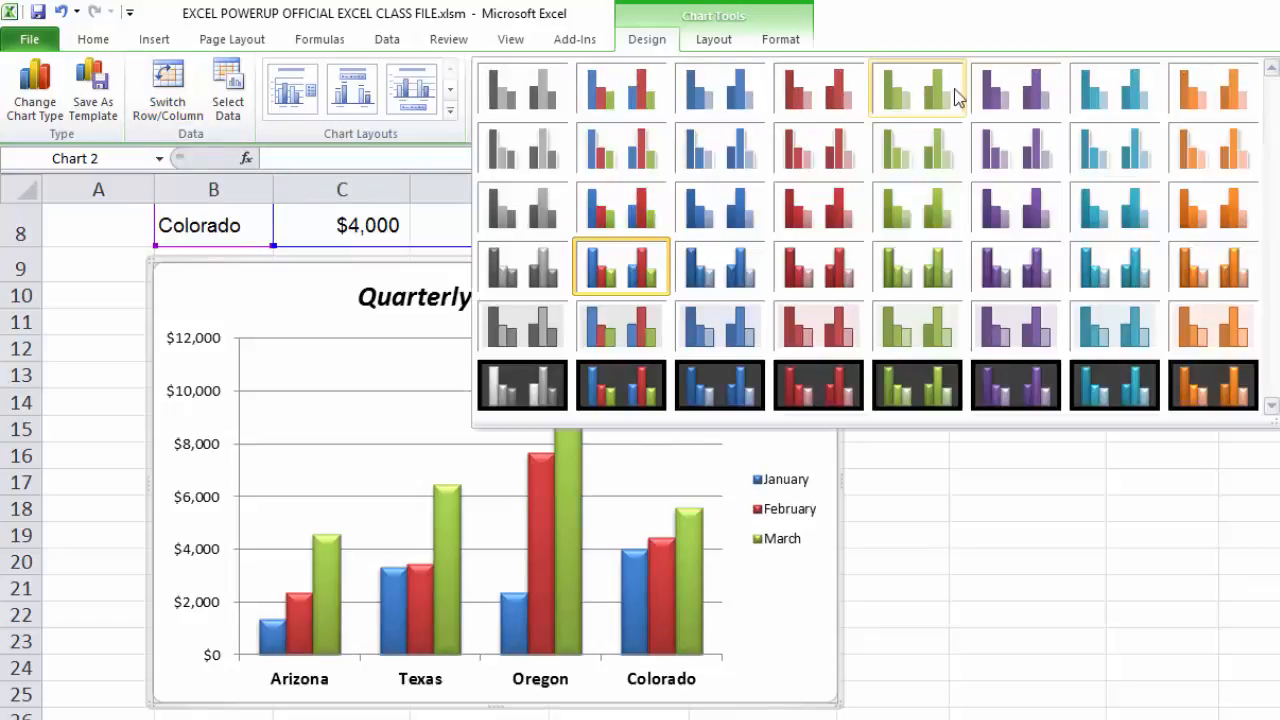
pyautogui.click(898, 157)
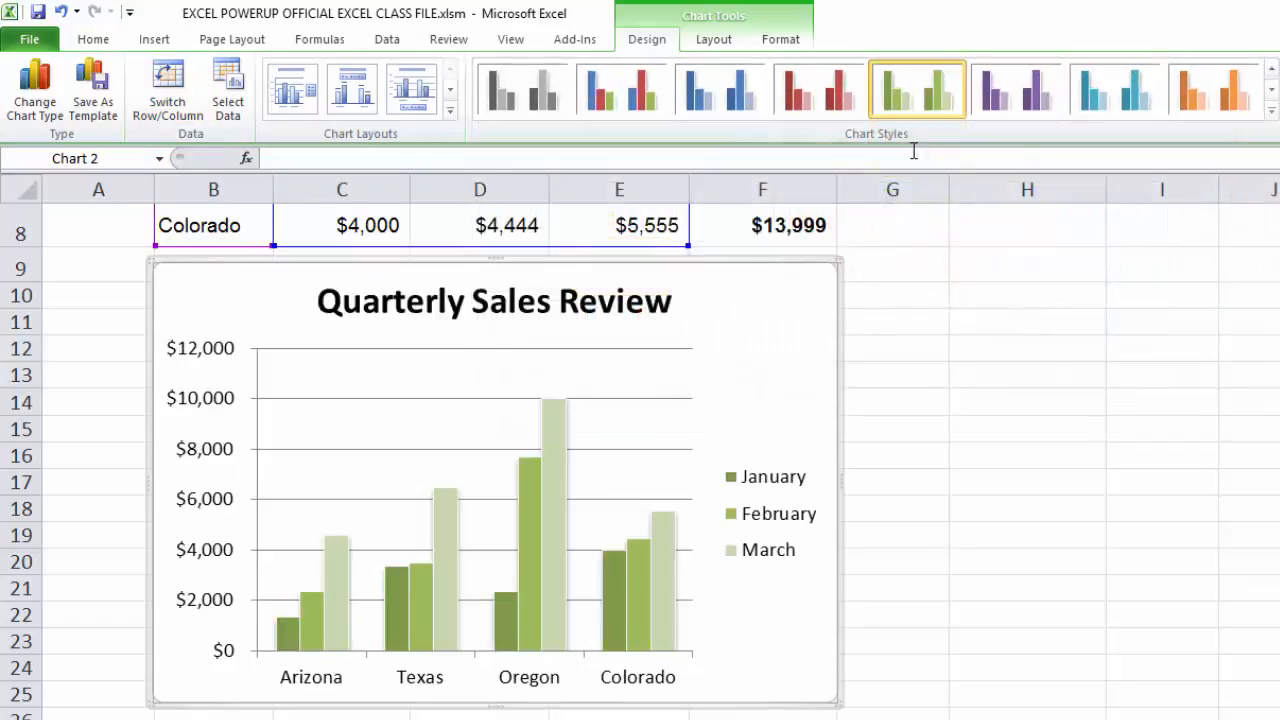
pyautogui.click(1272, 113)
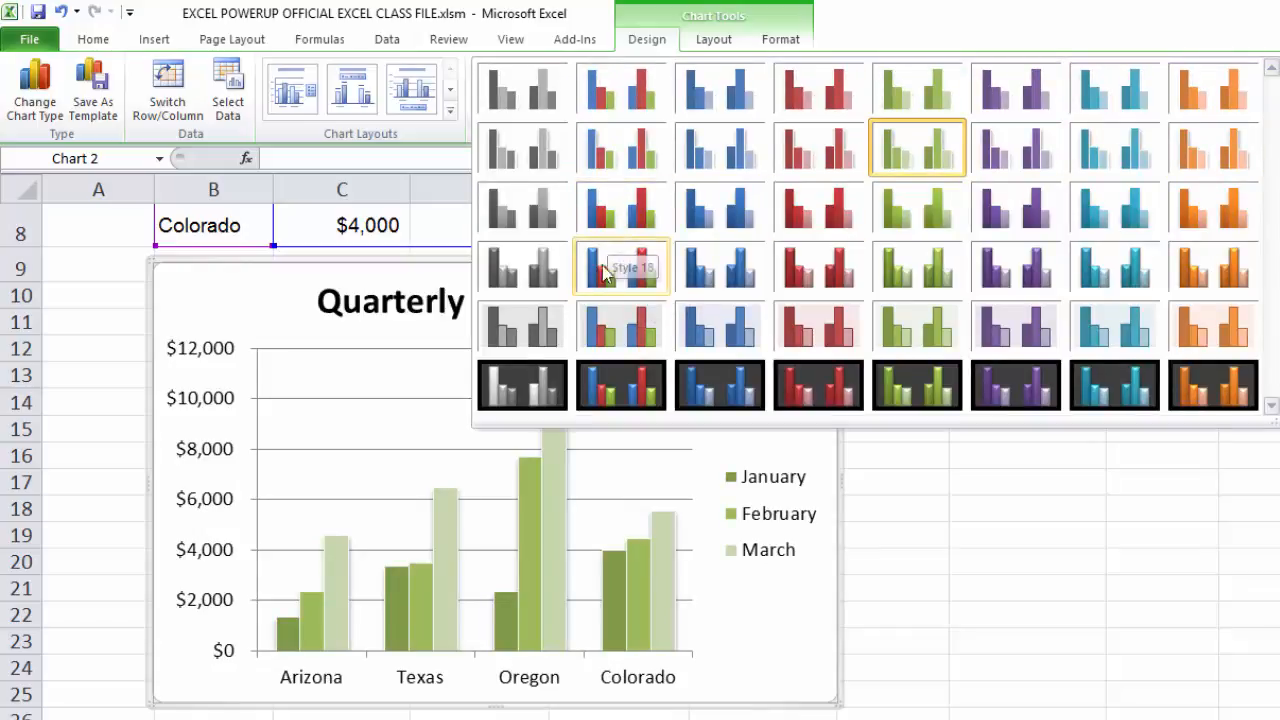
pyautogui.click(632, 277)
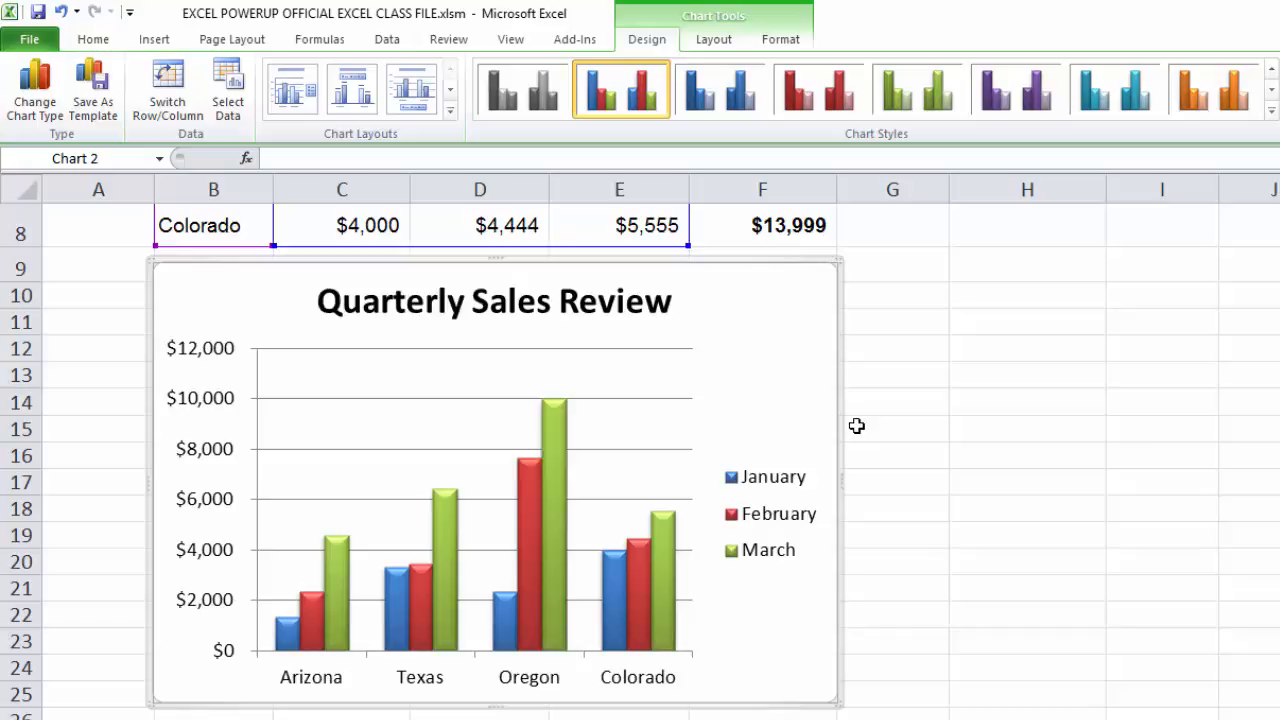
# Review the First Quarter Sales source table, the available column chart types, and the chart's design and layout options
pyautogui.scroll(2, 700, 355)
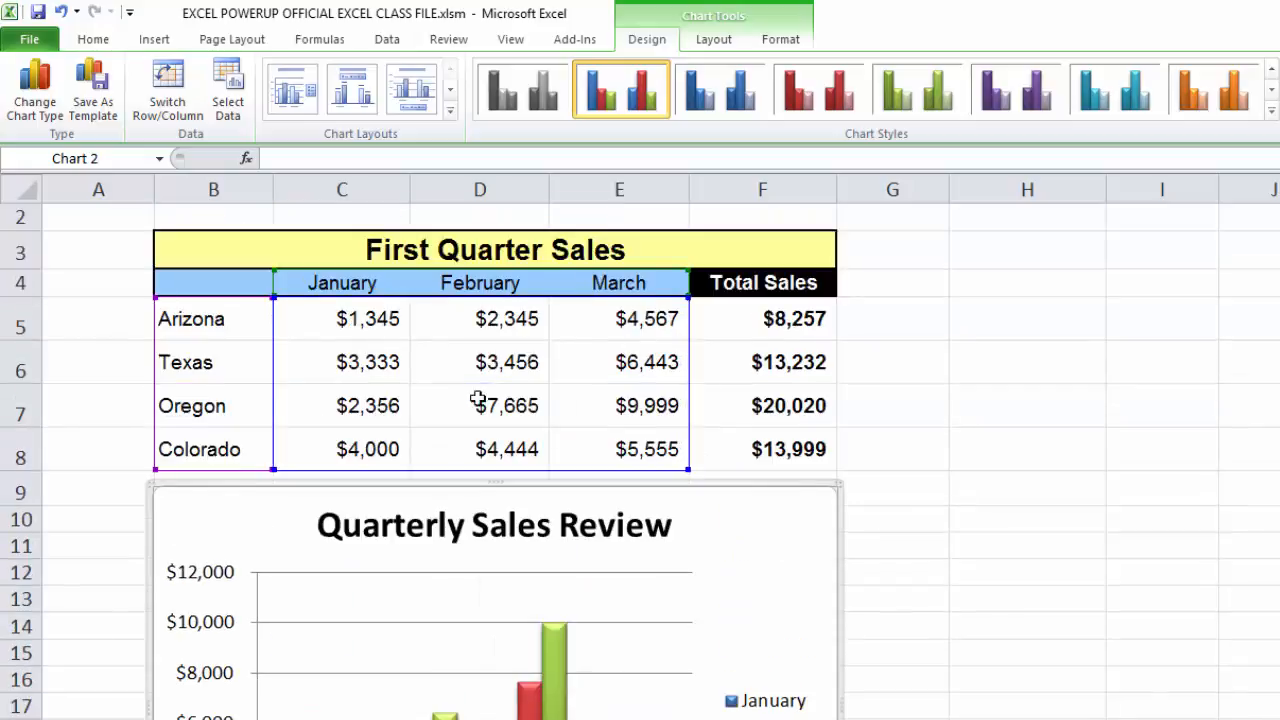
pyautogui.scroll(-2, 509, 400)
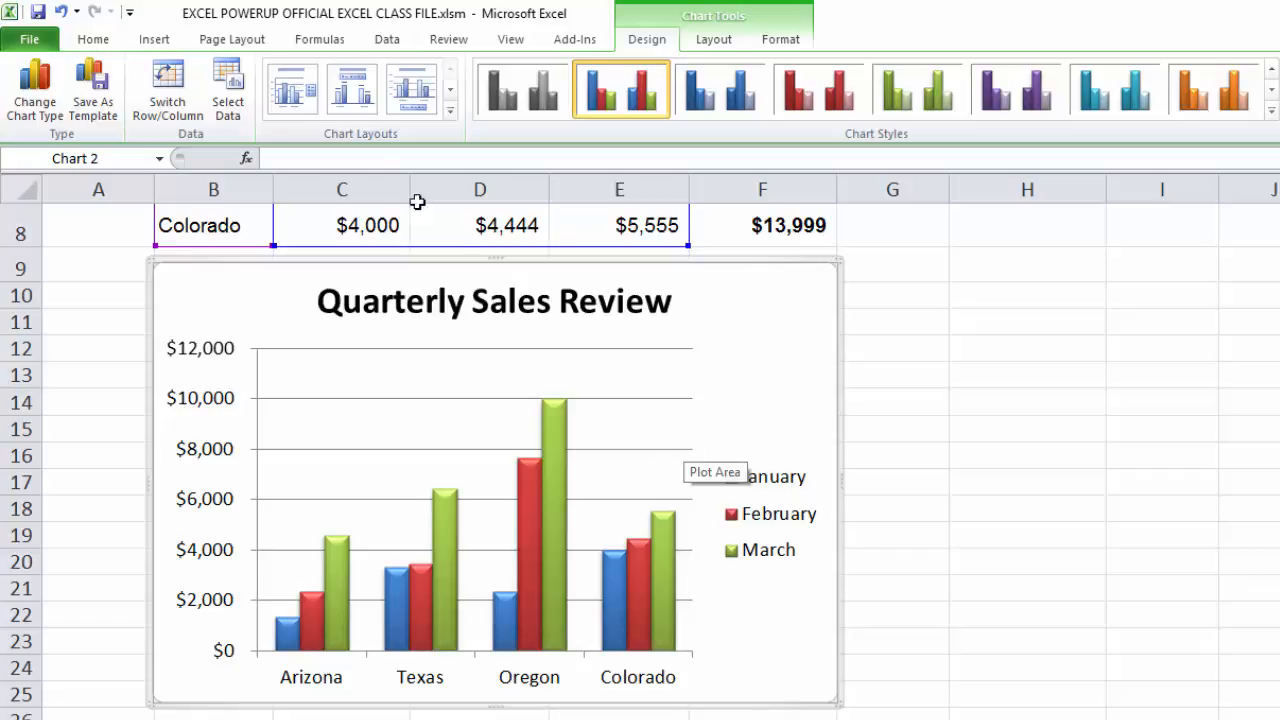
pyautogui.click(154, 39)
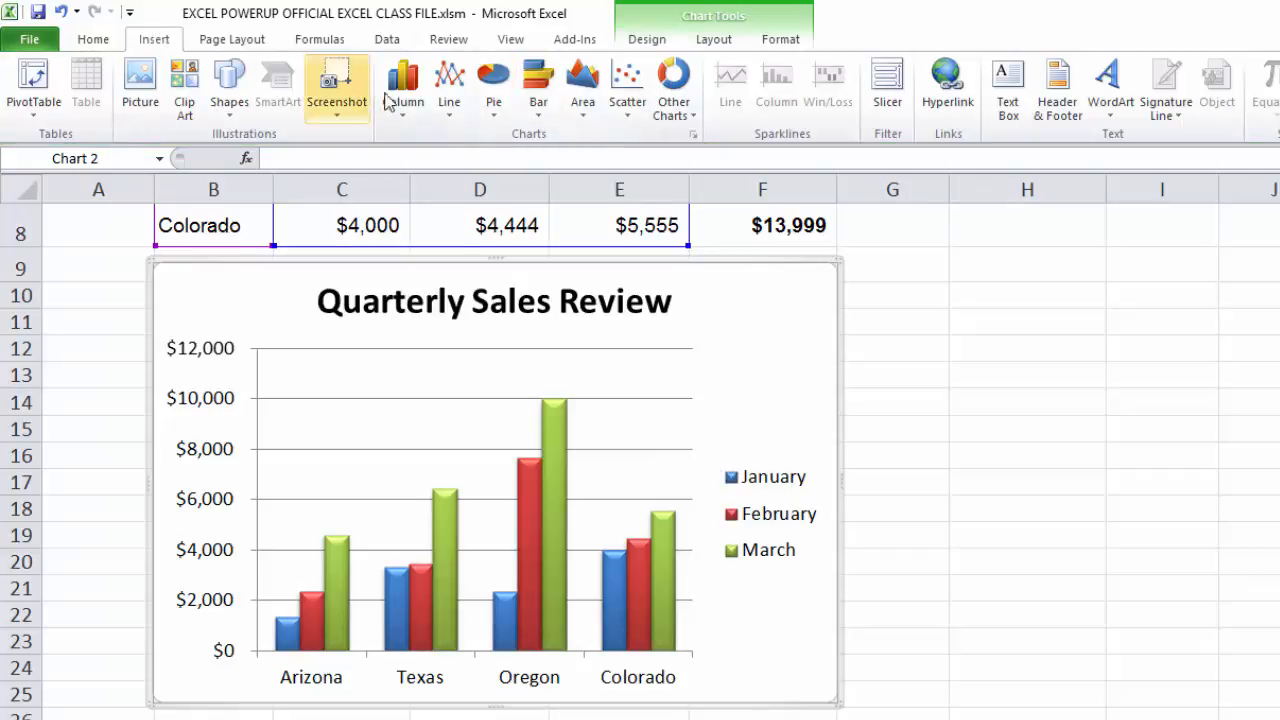
pyautogui.click(410, 118)
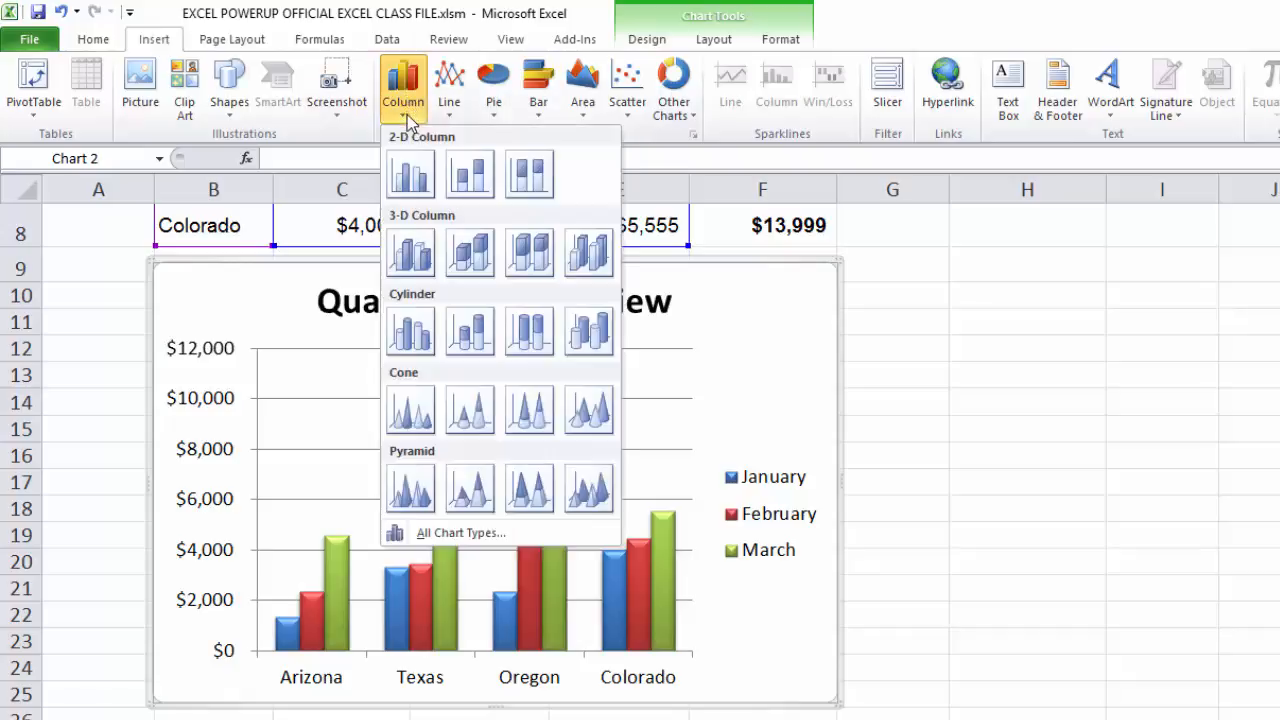
pyautogui.click(427, 44)
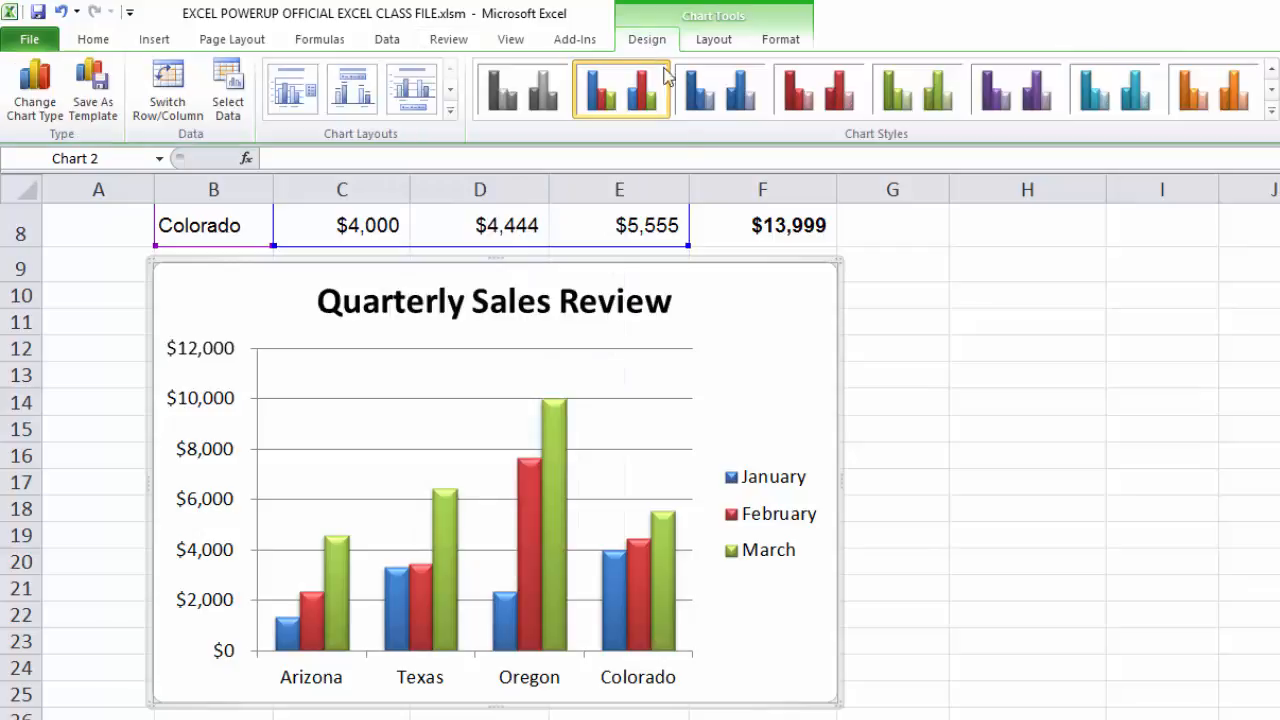
pyautogui.click(645, 40)
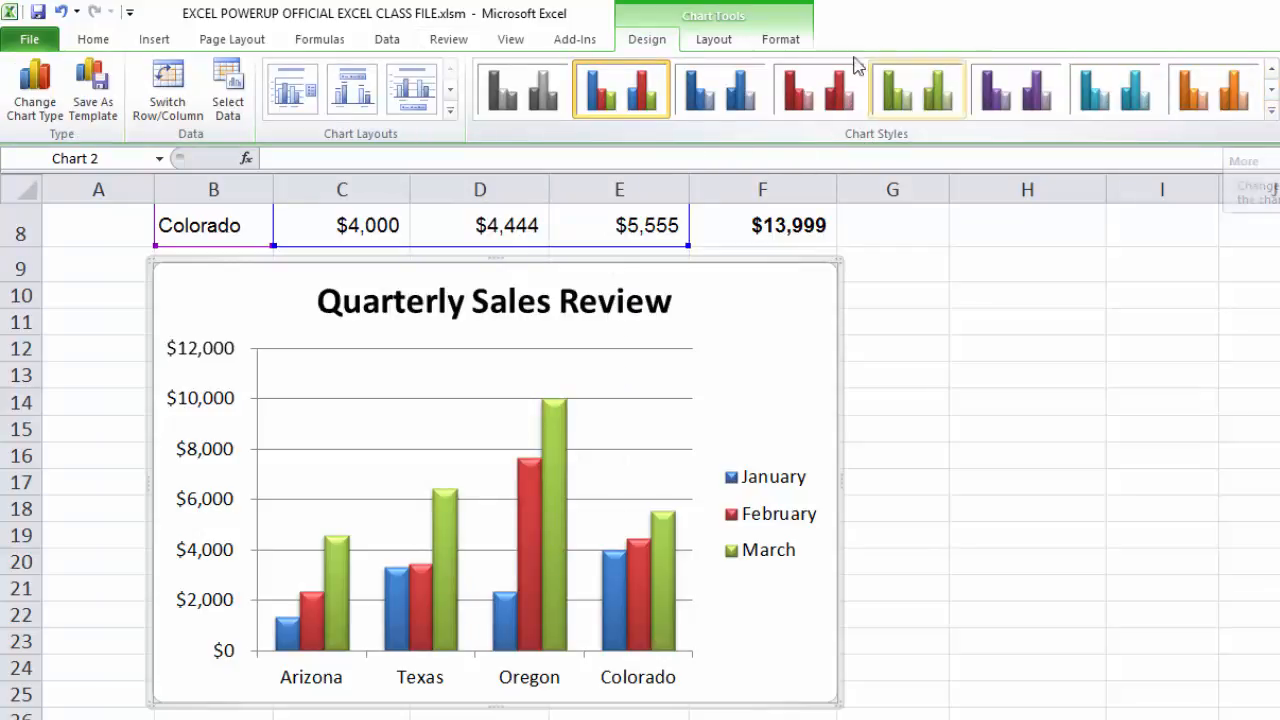
pyautogui.click(712, 40)
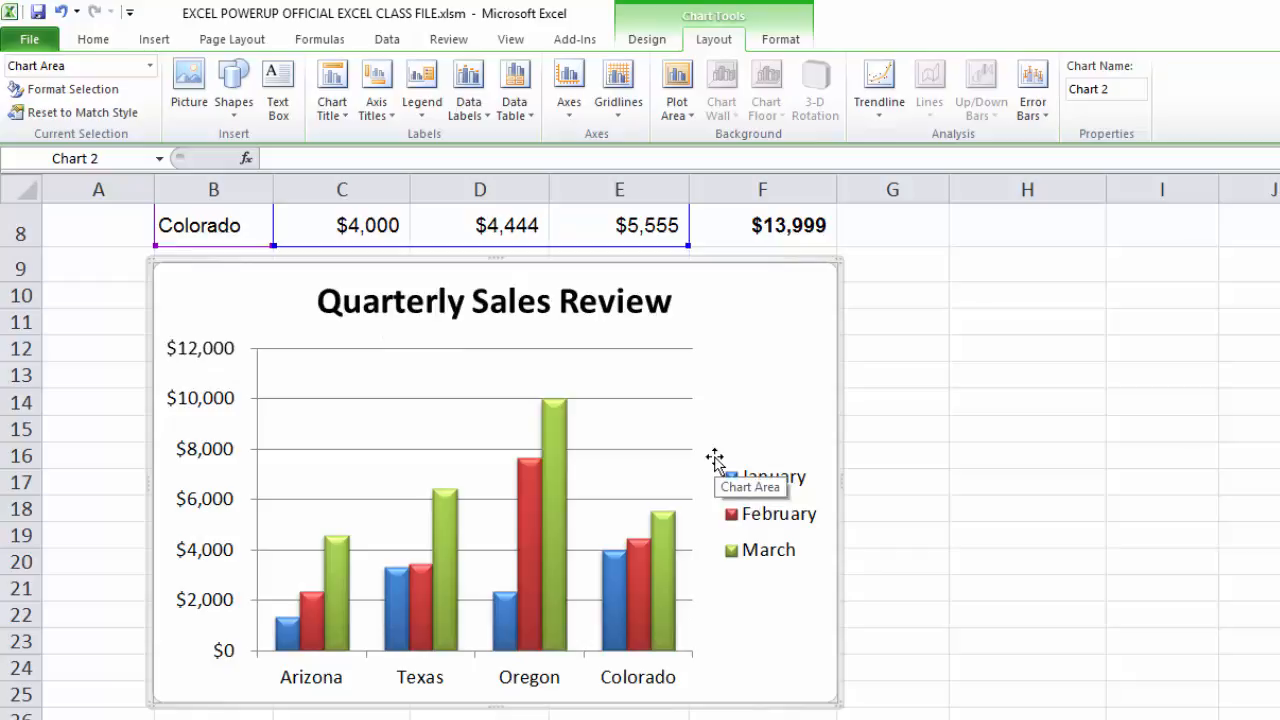
# Reduce the font size of the "Quarterly Sales Review" chart title to 14
pyautogui.rightClick(518, 312)
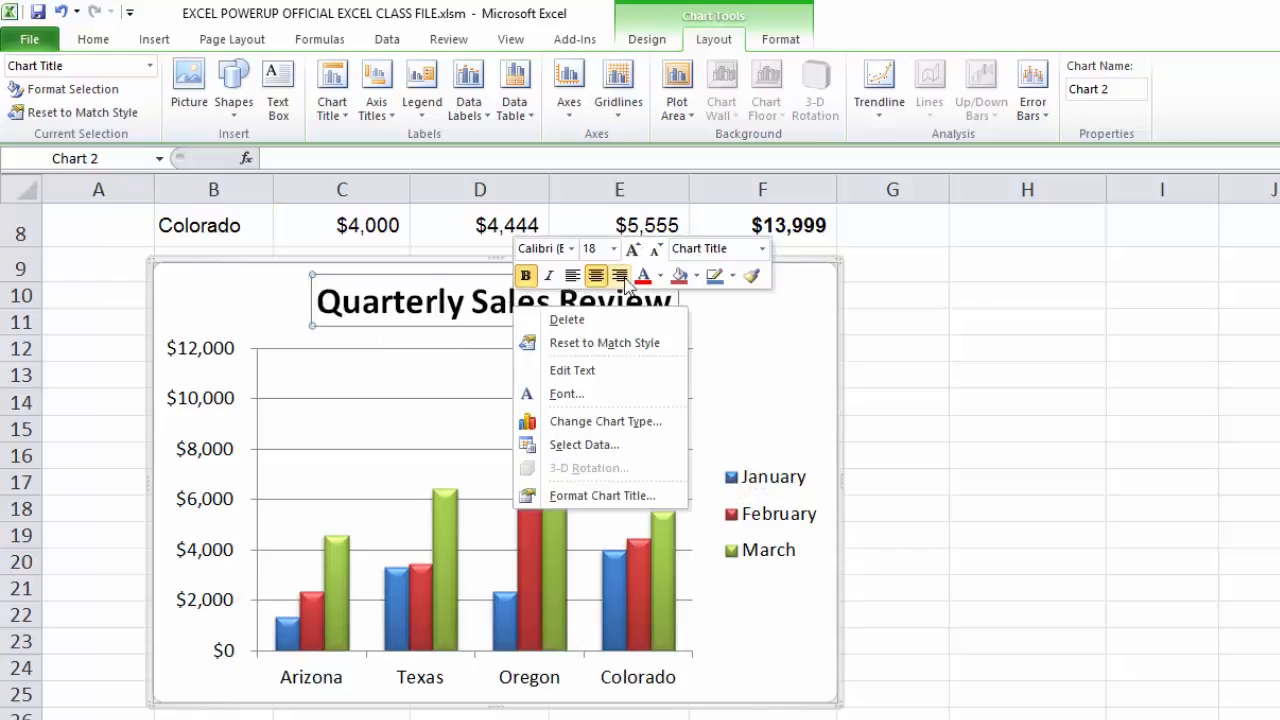
pyautogui.click(656, 249)
pyautogui.click(656, 249)
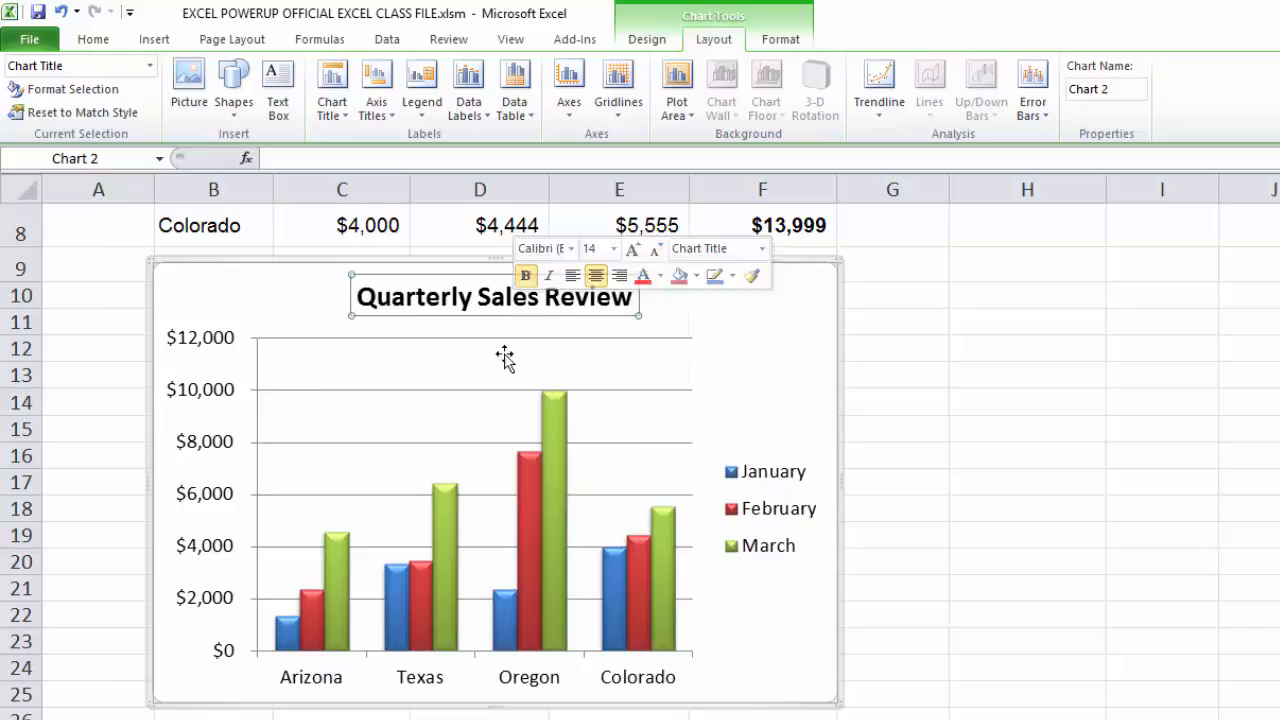
# Reduce the font size of the vertical dollar axis labels to 8 and the horizontal state labels to 9
pyautogui.rightClick(237, 343)
pyautogui.click(352, 287)
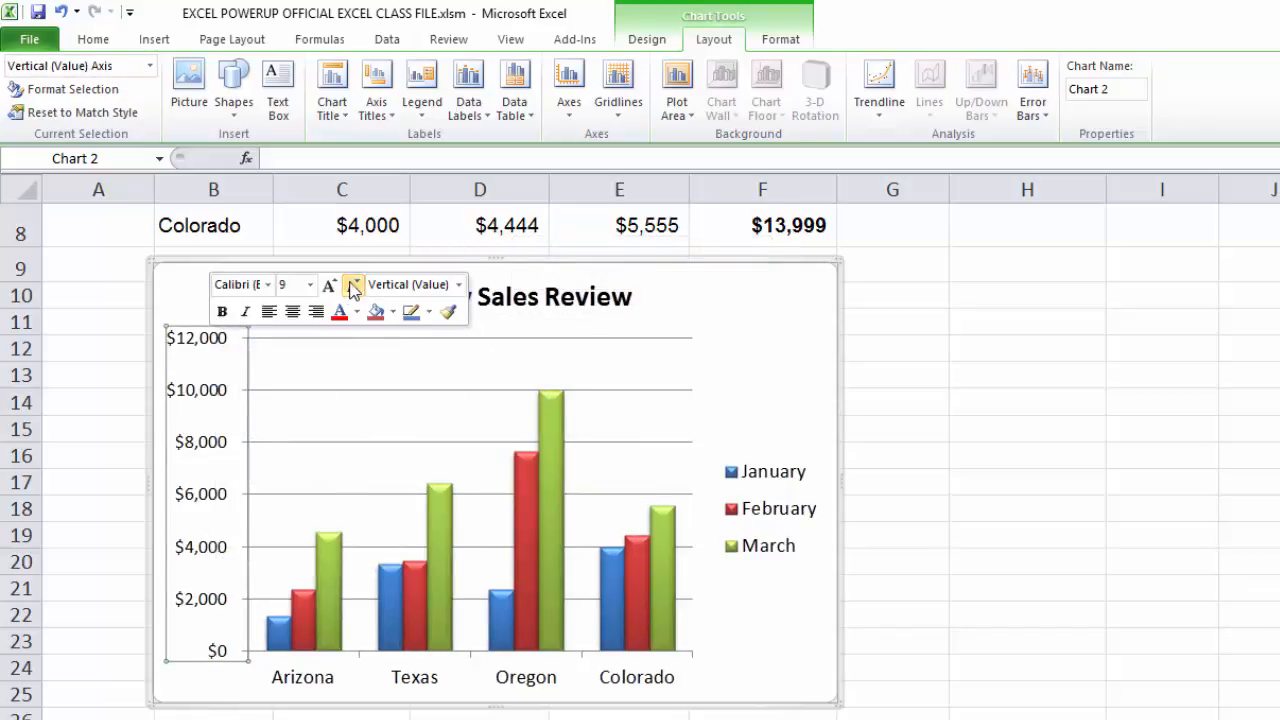
pyautogui.rightClick(316, 684)
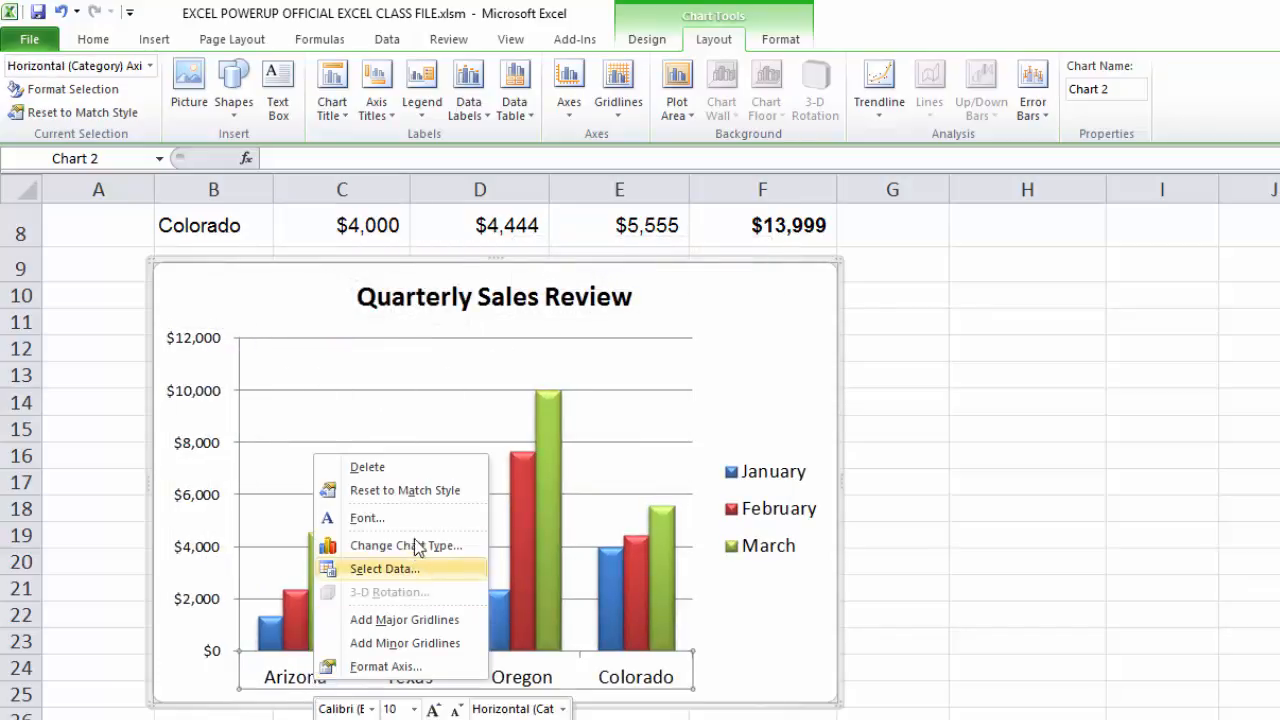
pyautogui.click(457, 708)
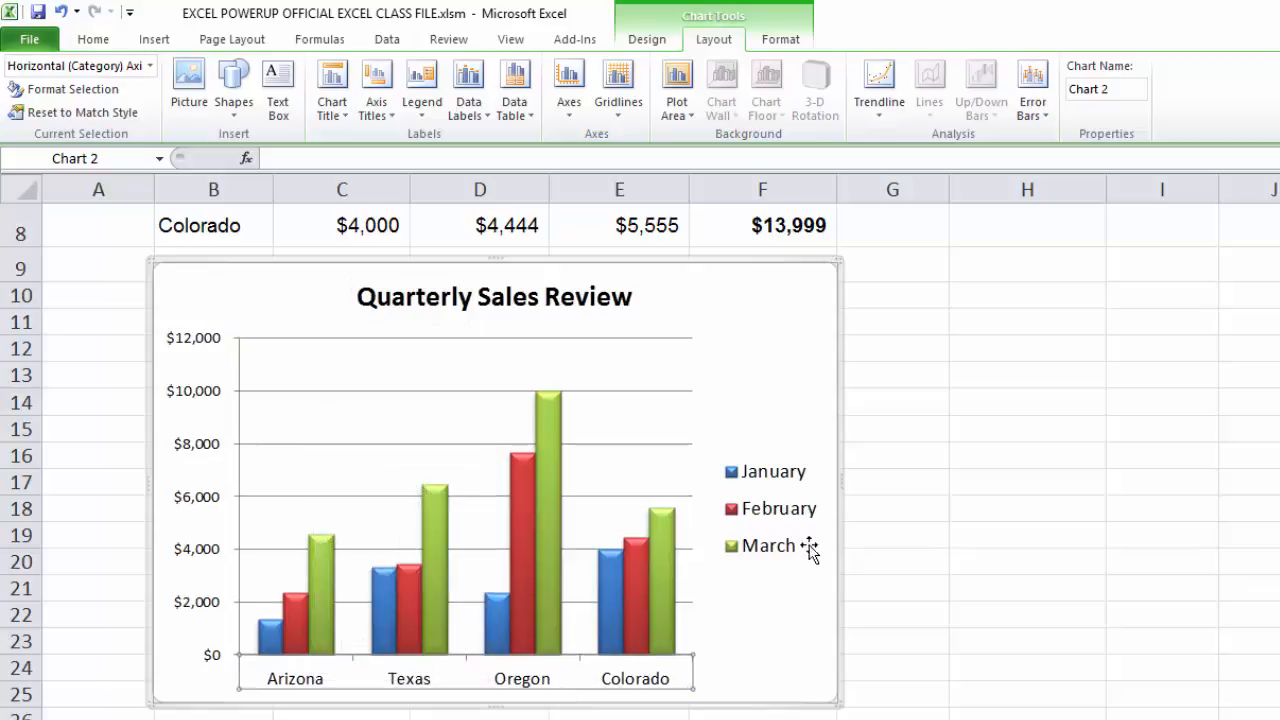
# Reduce the month legend's font size to 7 and deselect the chart
pyautogui.rightClick(791, 479)
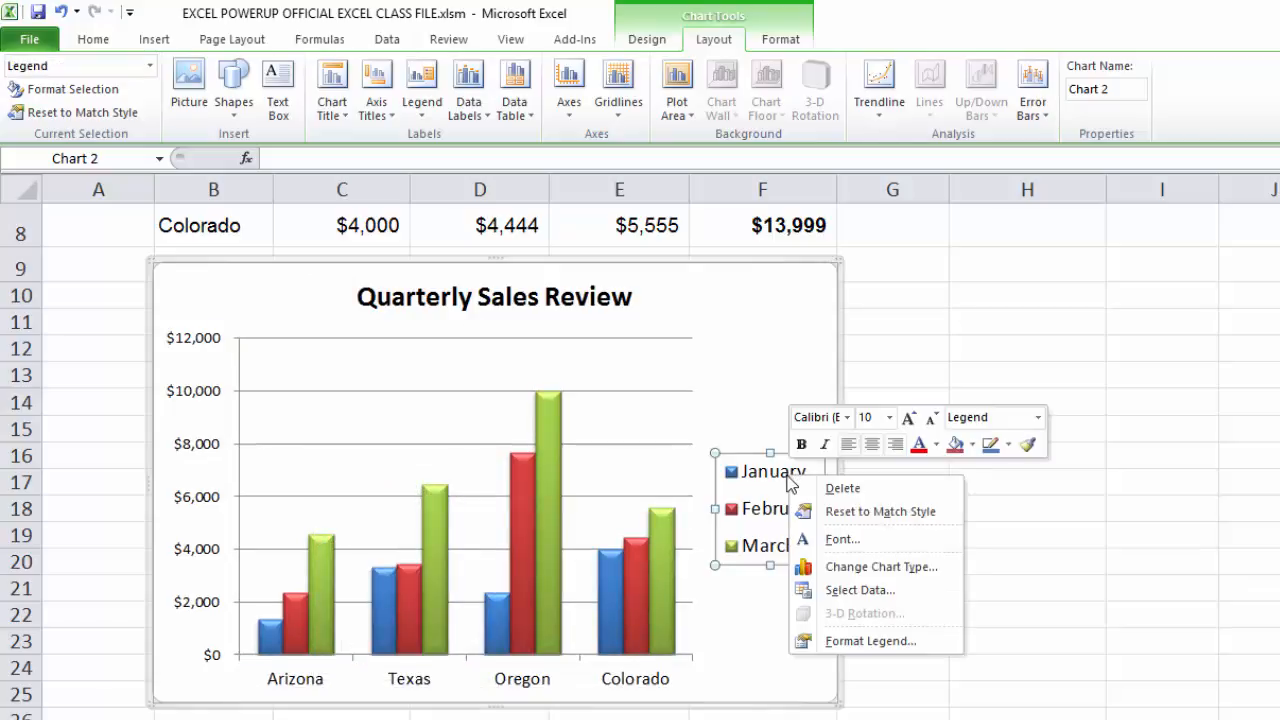
pyautogui.click(931, 420)
pyautogui.click(931, 420)
pyautogui.click(931, 420)
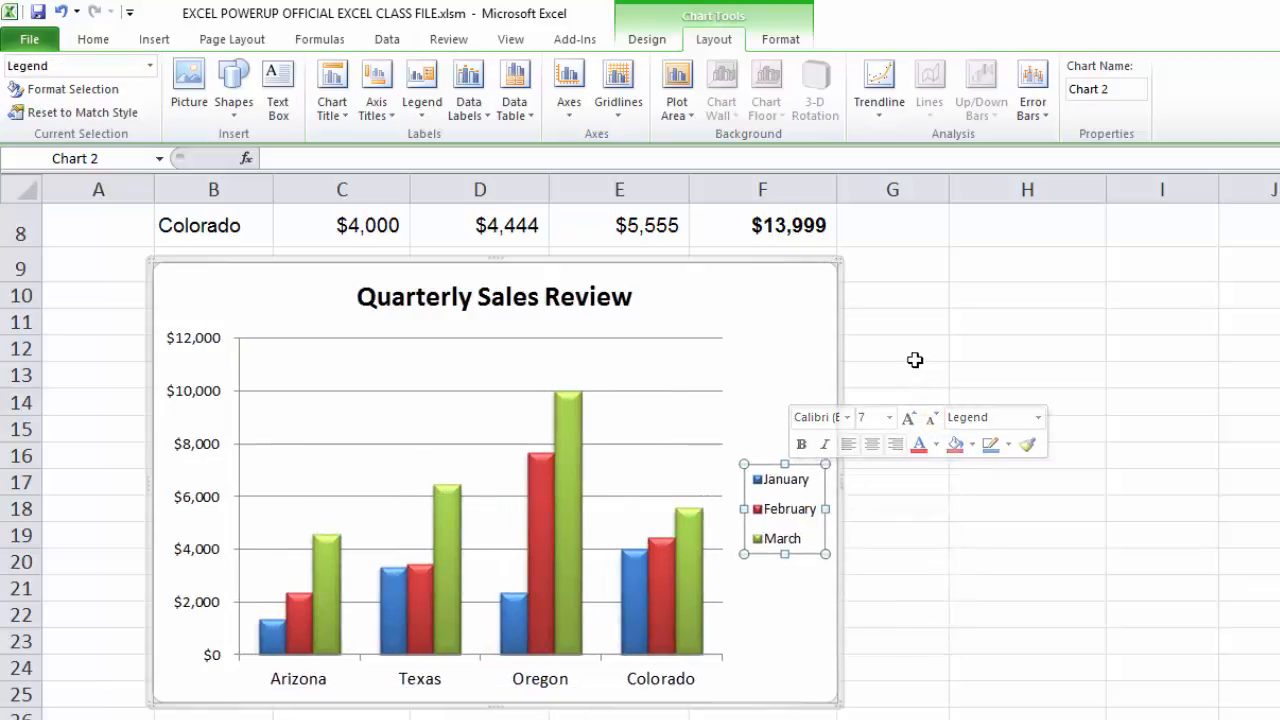
pyautogui.click(914, 360)
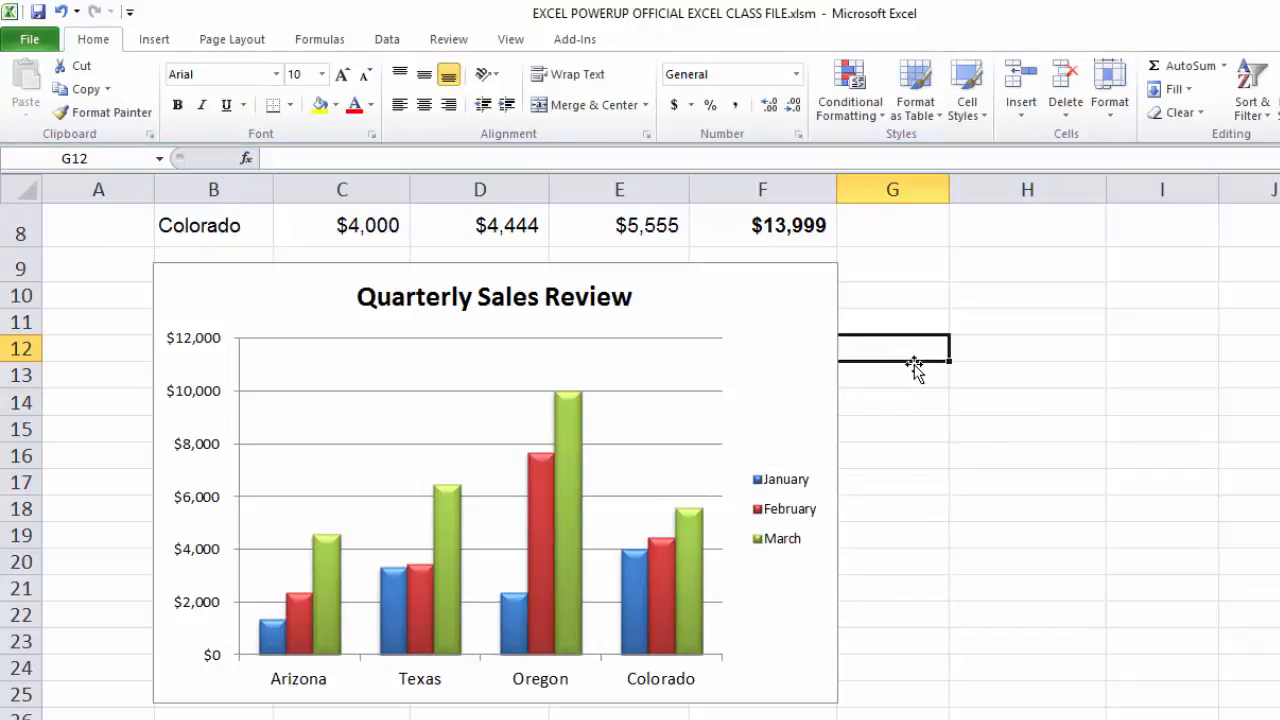